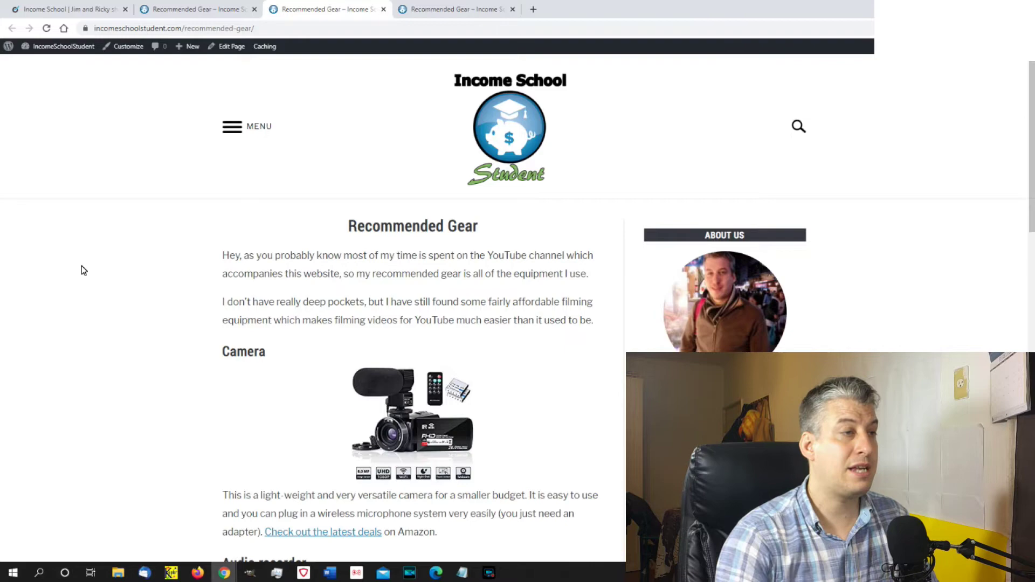
Compare the small and enlarged product images across the two Recommended Gear pages
scroll(125, 310, down, 5)
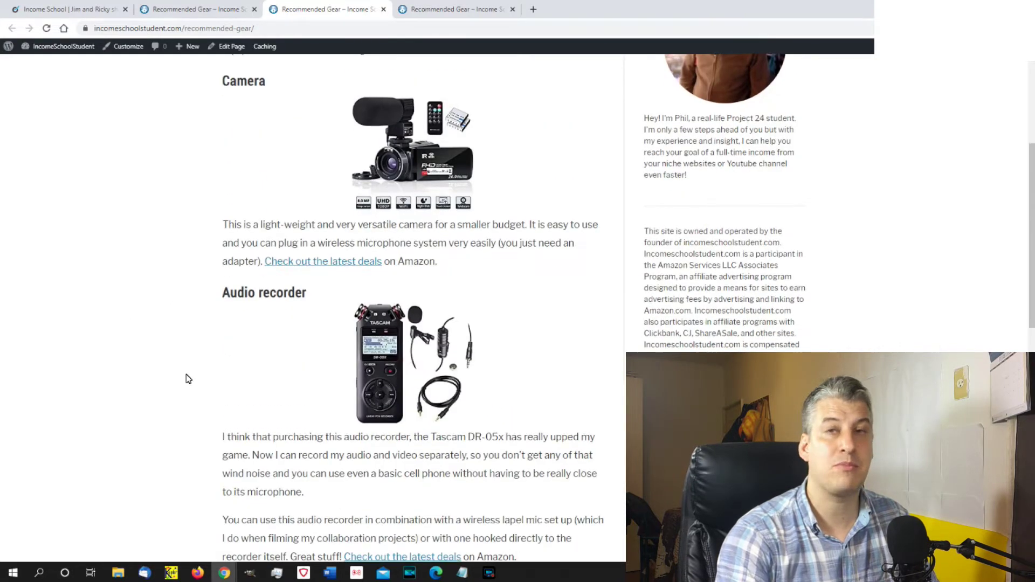
scroll(186, 375, down, 3)
scroll(186, 375, up, 5)
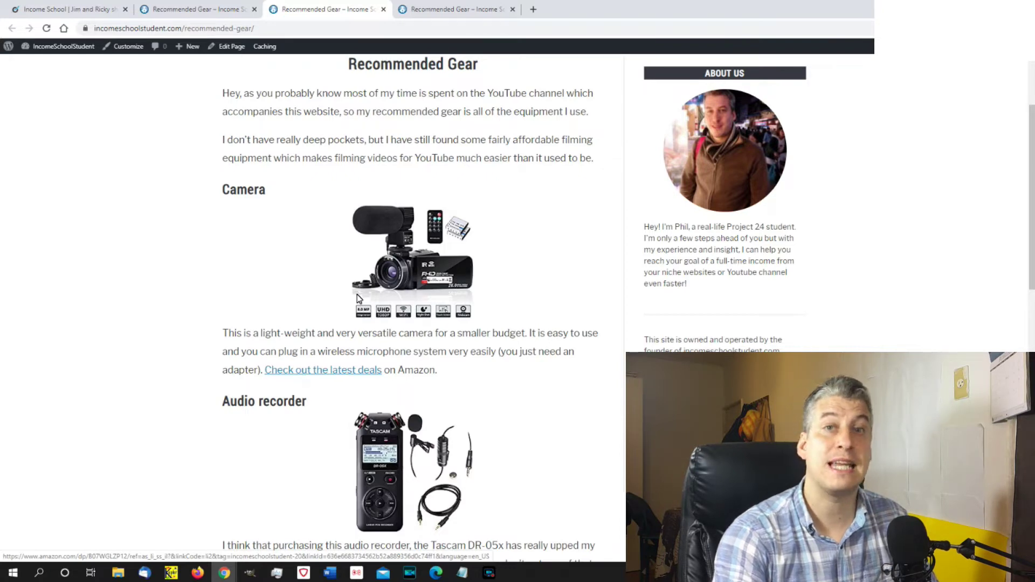
click(486, 9)
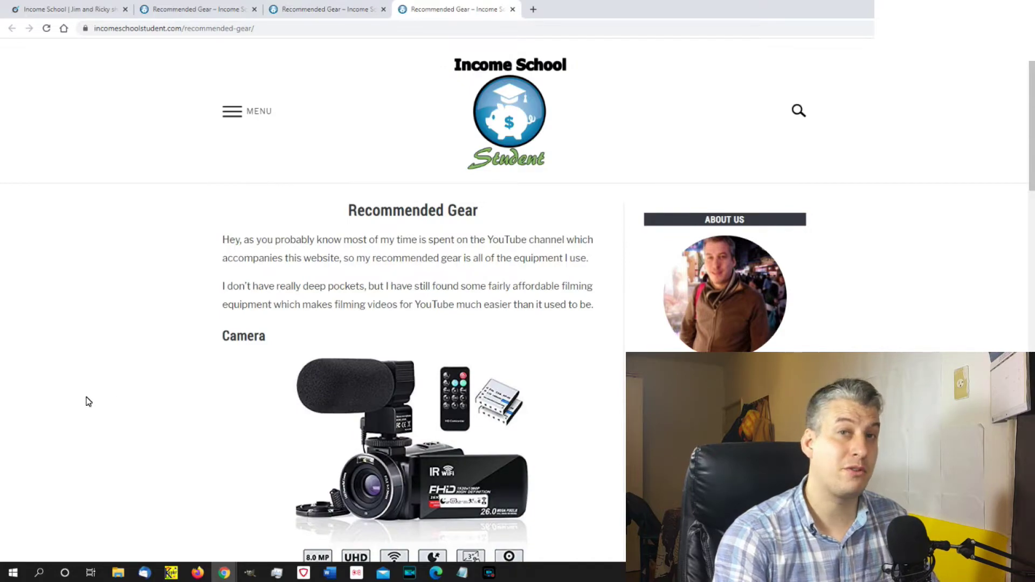
scroll(89, 402, down, 10)
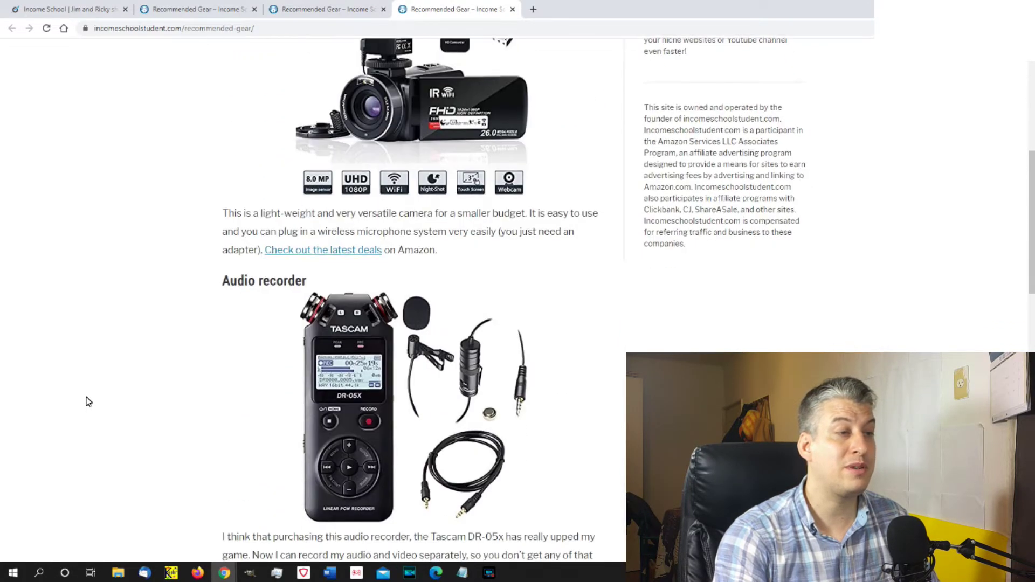
scroll(86, 400, down, 6)
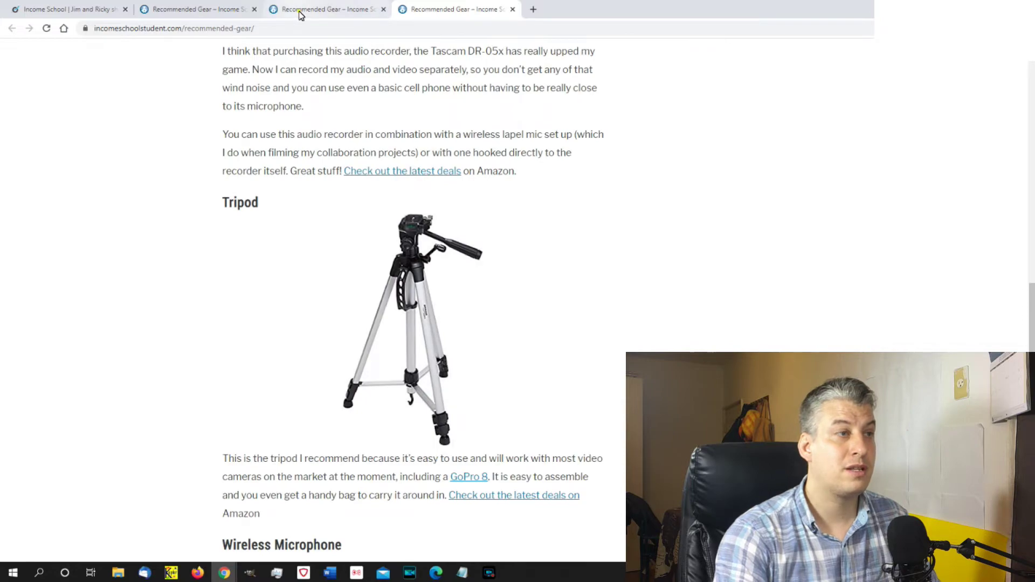
click(300, 12)
scroll(196, 319, down, 8)
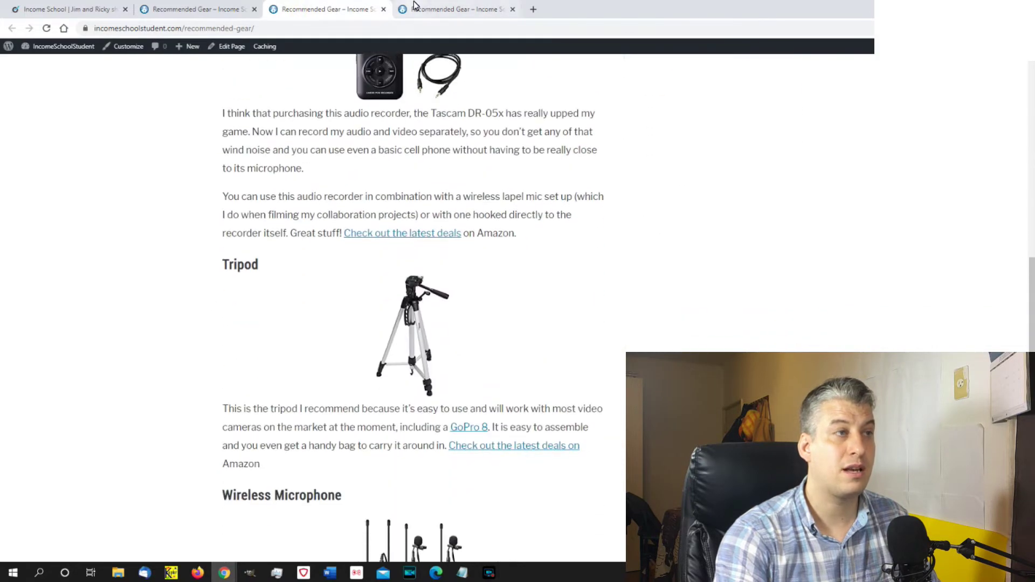
click(415, 6)
scroll(189, 351, up, 5)
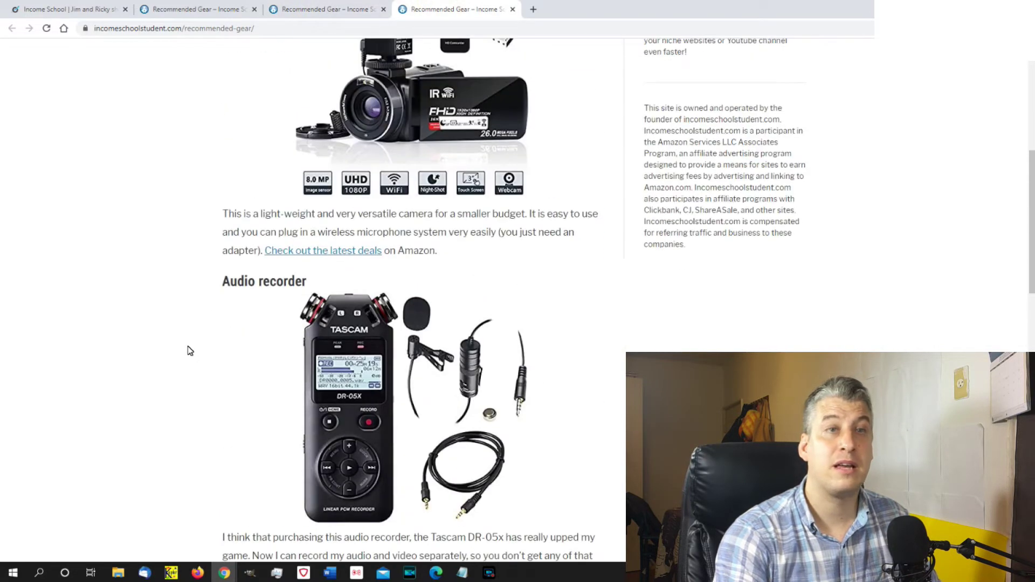
scroll(189, 351, up, 5)
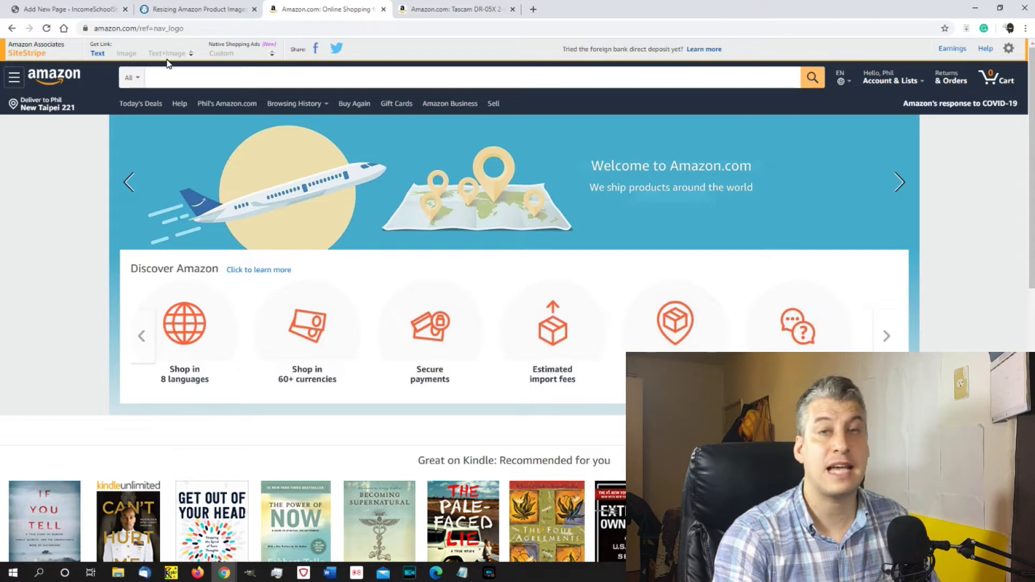
View the Tascam DR-05X product page, then reload the 'Resizing Amazon Product Images' post
click(452, 11)
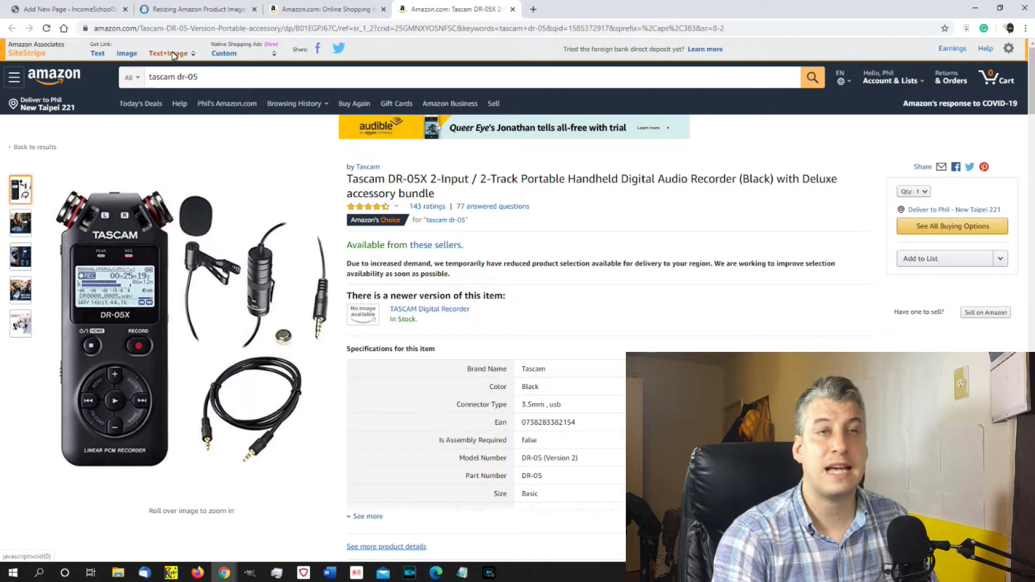
click(195, 13)
key(F5)
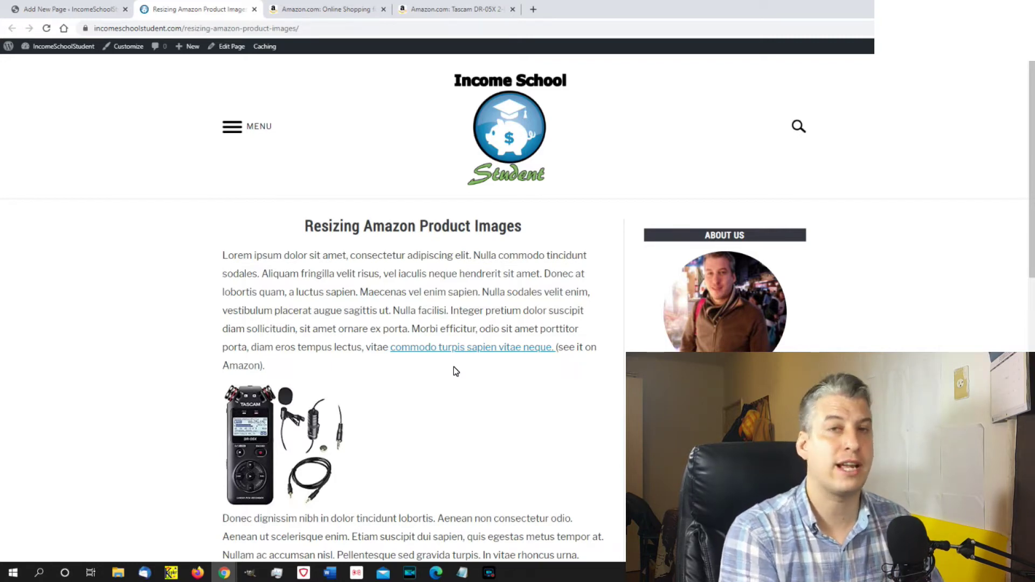
Review the post's small Tascam image and $104.99 Amazon ad, then return to the Tascam DR-05X page
scroll(454, 371, down, 1)
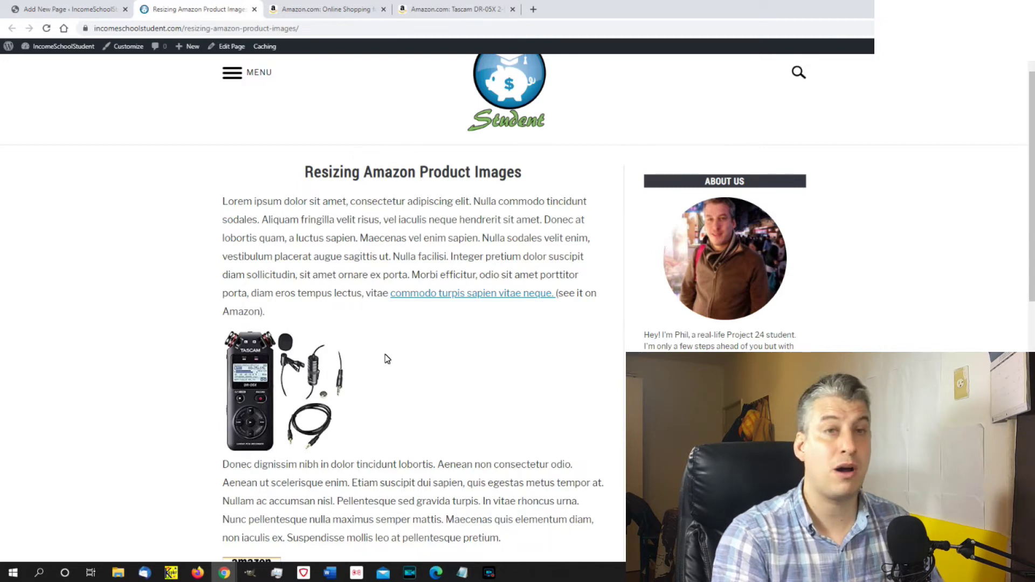
scroll(178, 354, down, 5)
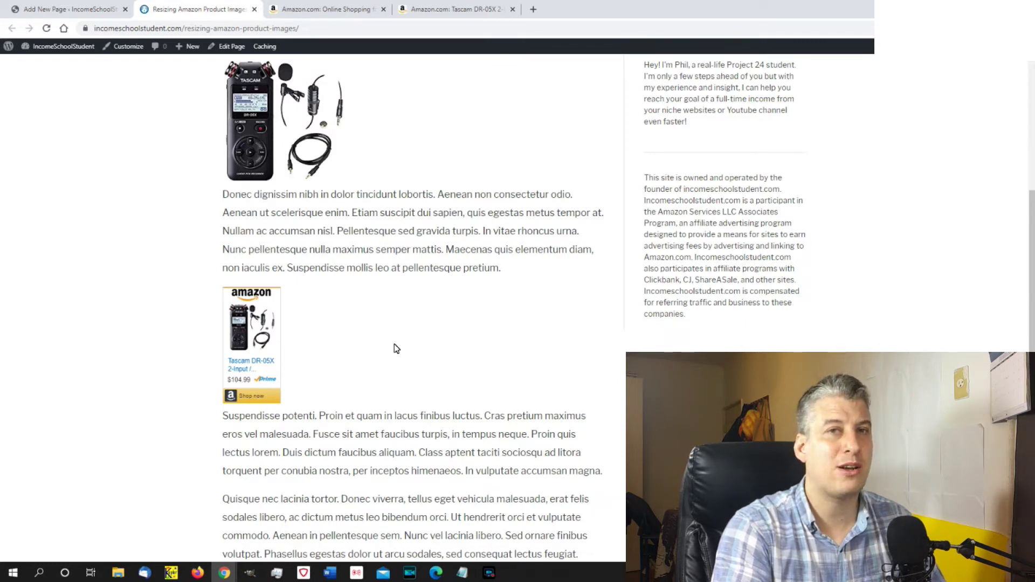
scroll(312, 371, up, 1)
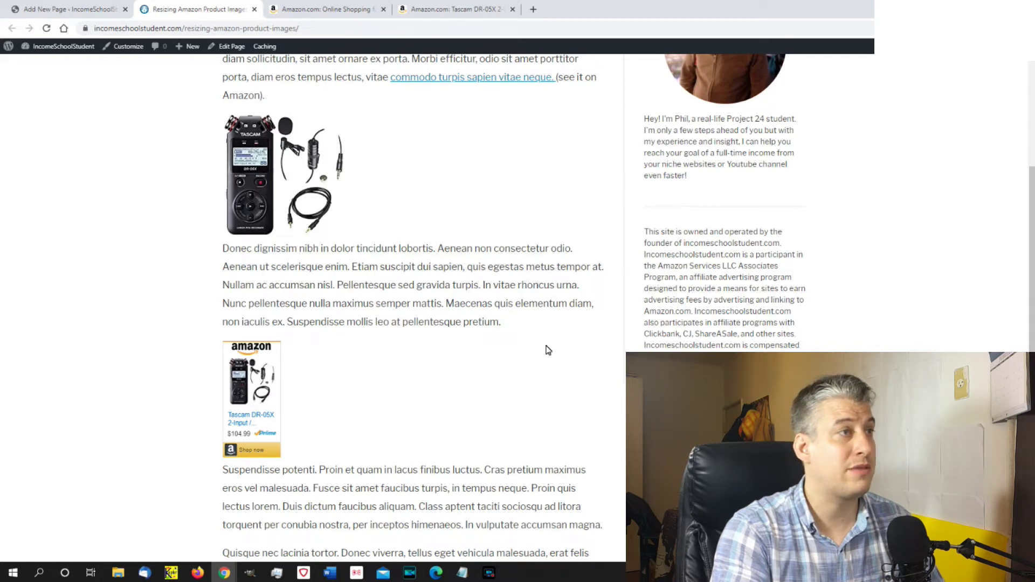
key(ctrl+4)
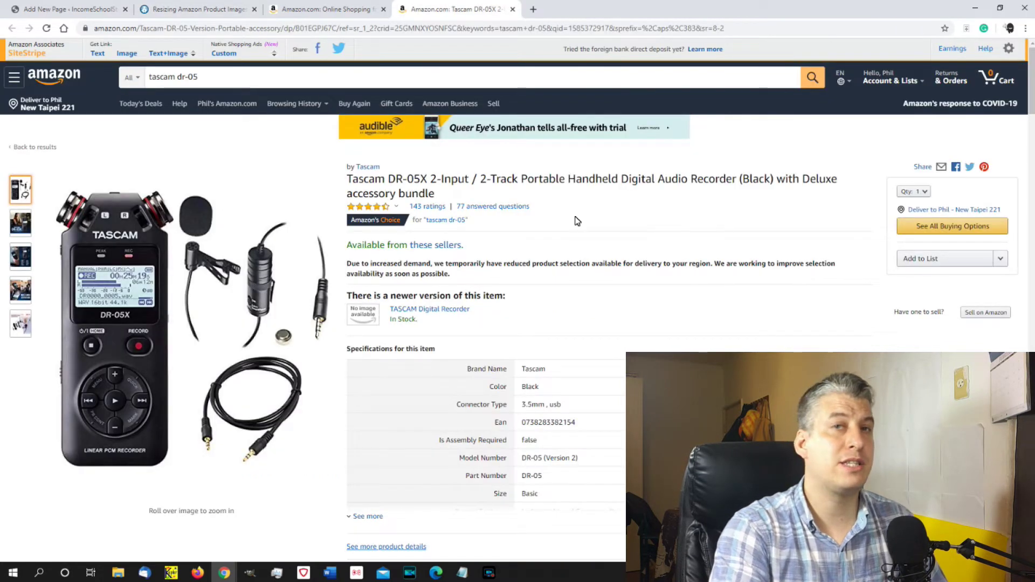
Generate the Full Link SiteStripe text link for the Tascam DR-05X and select the whole URL
click(97, 53)
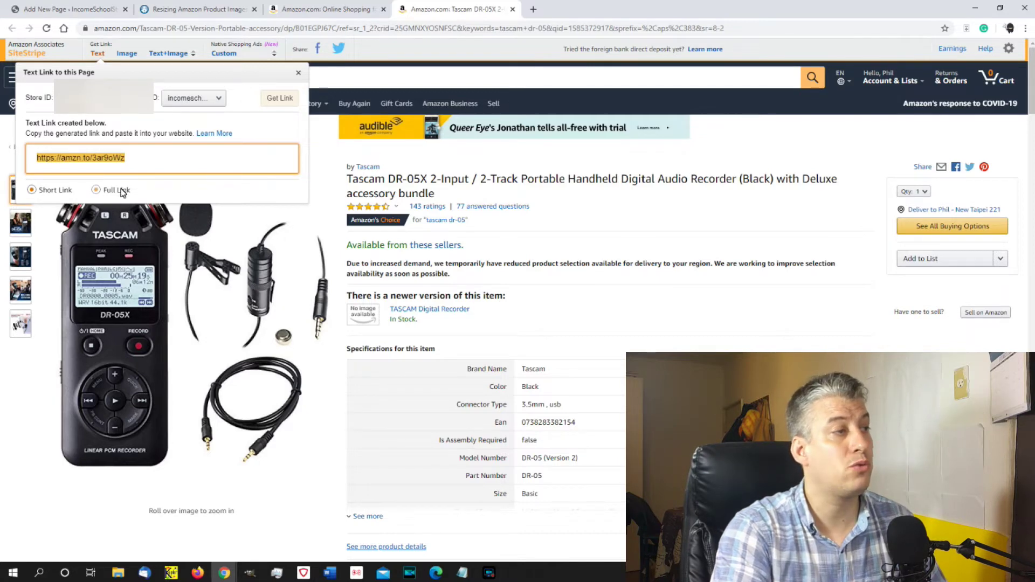
click(122, 190)
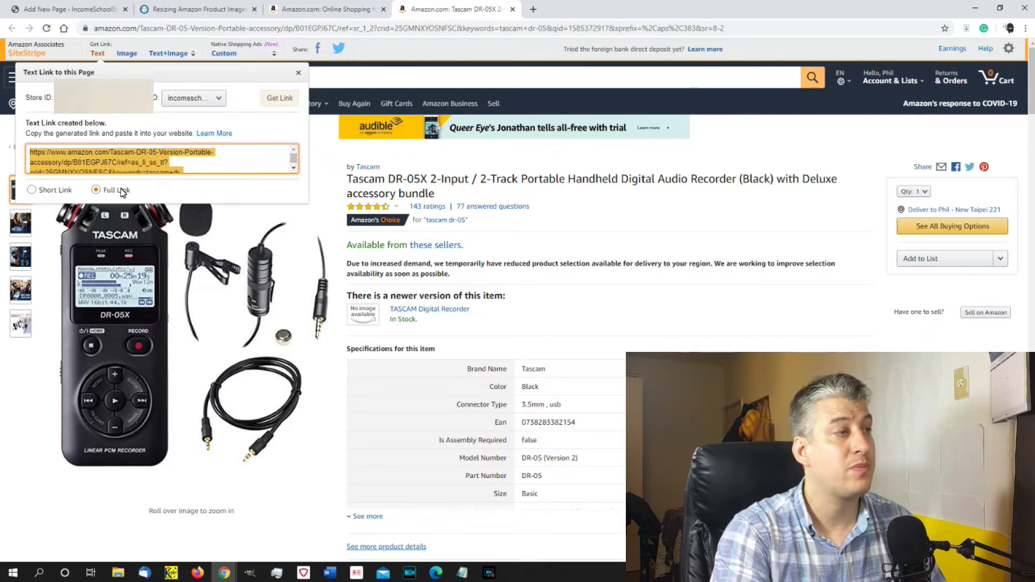
click(151, 164)
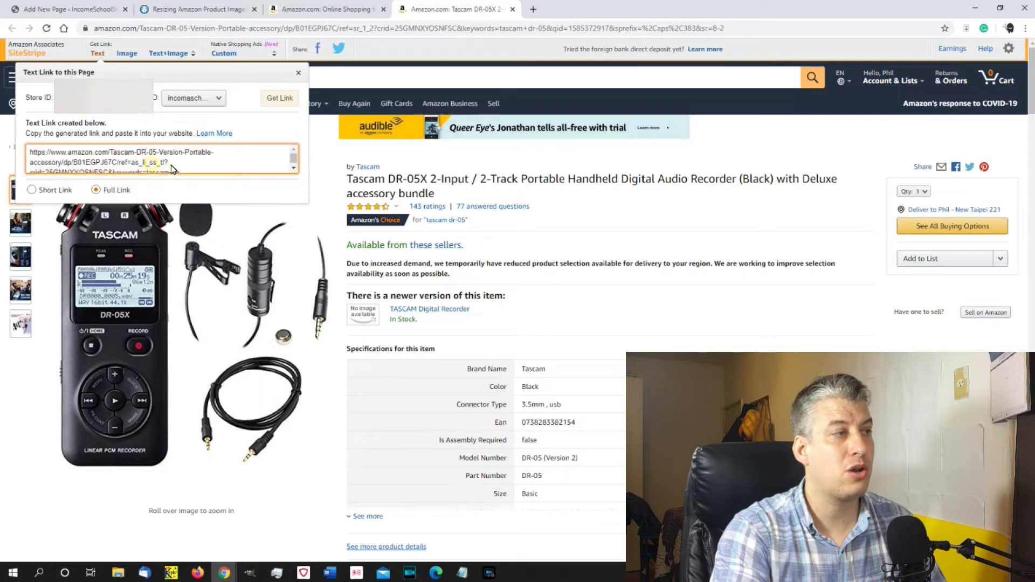
triple_click(172, 167)
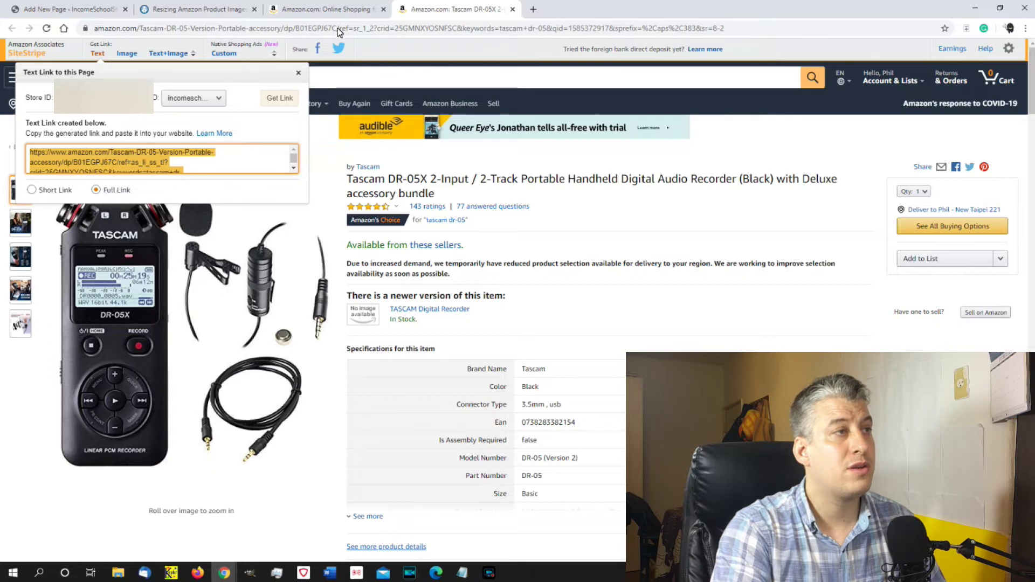
Link 'pretium dolor suscipit diam' to the Tascam affiliate URL, set to open in a new tab
click(70, 10)
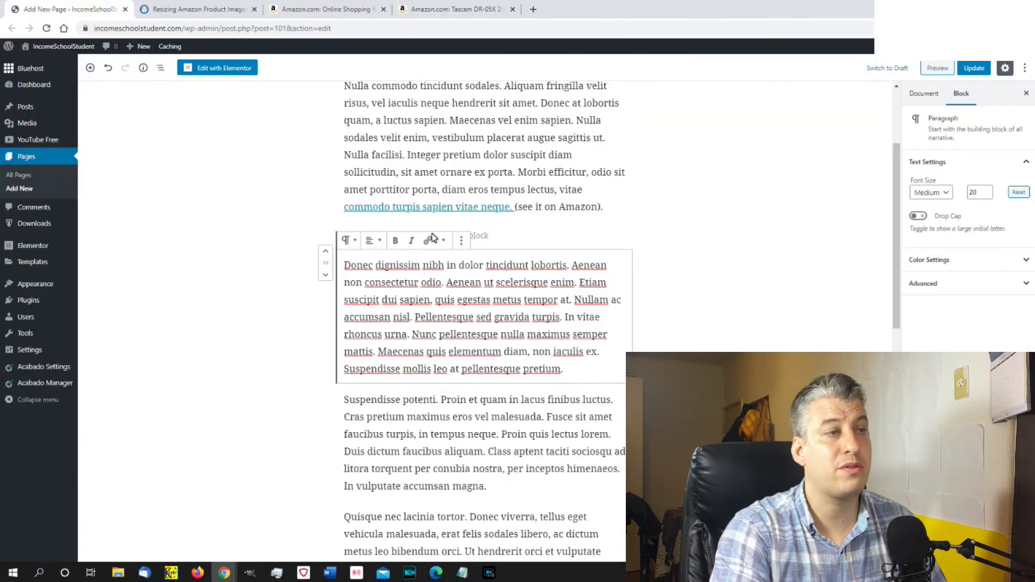
drag(445, 158, 575, 162)
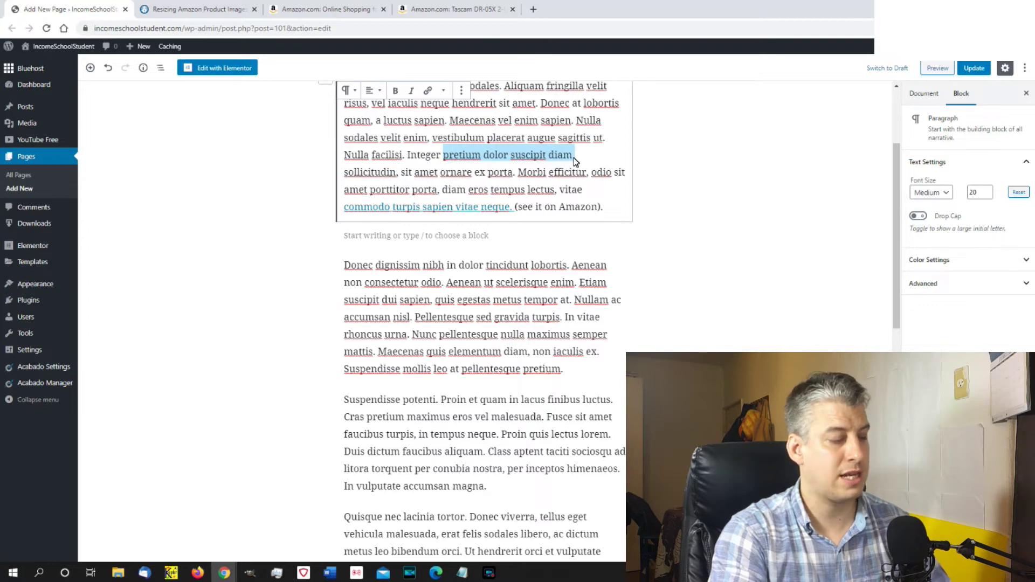
key(ctrl+v)
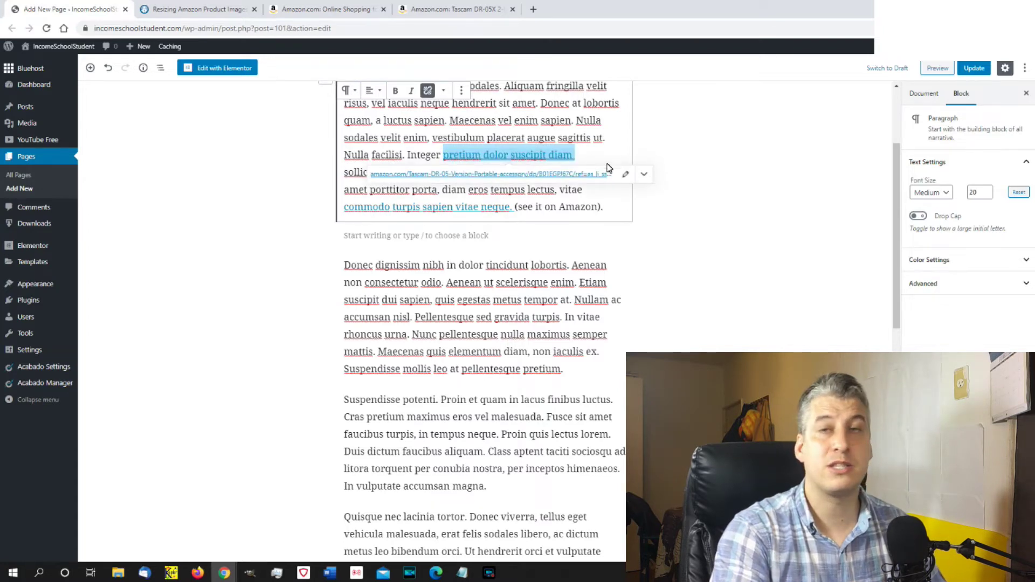
click(644, 176)
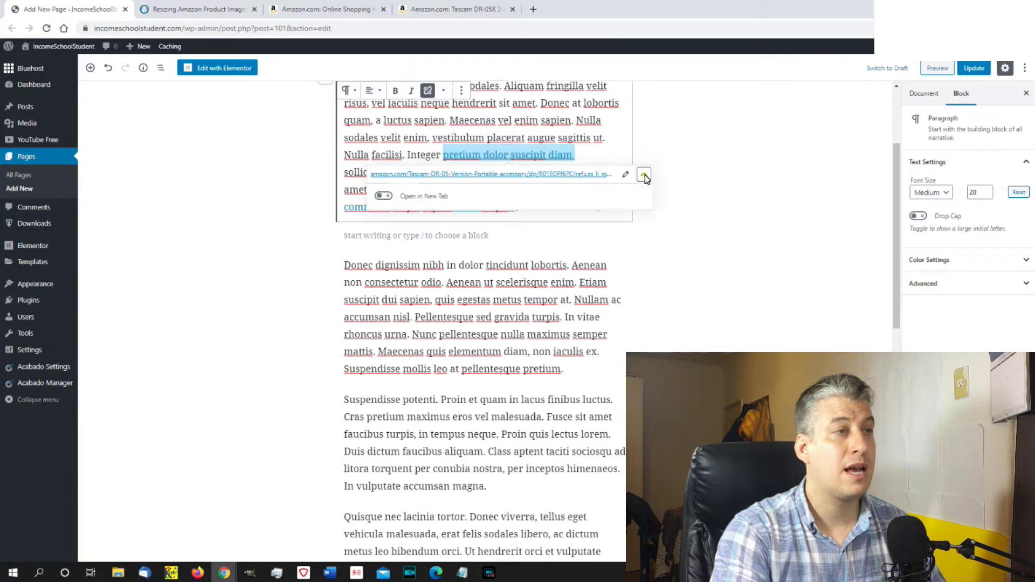
click(417, 199)
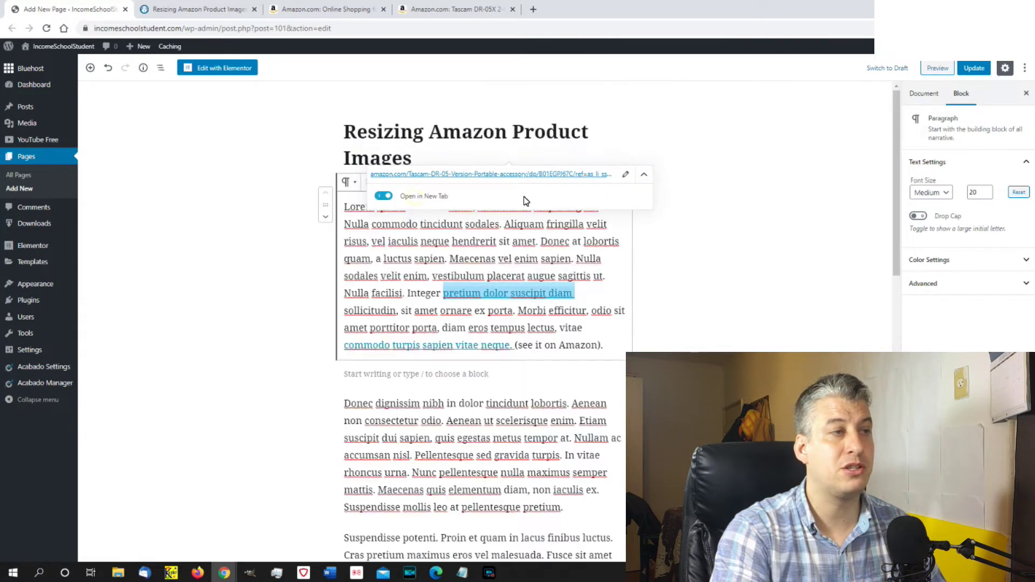
click(665, 259)
click(453, 9)
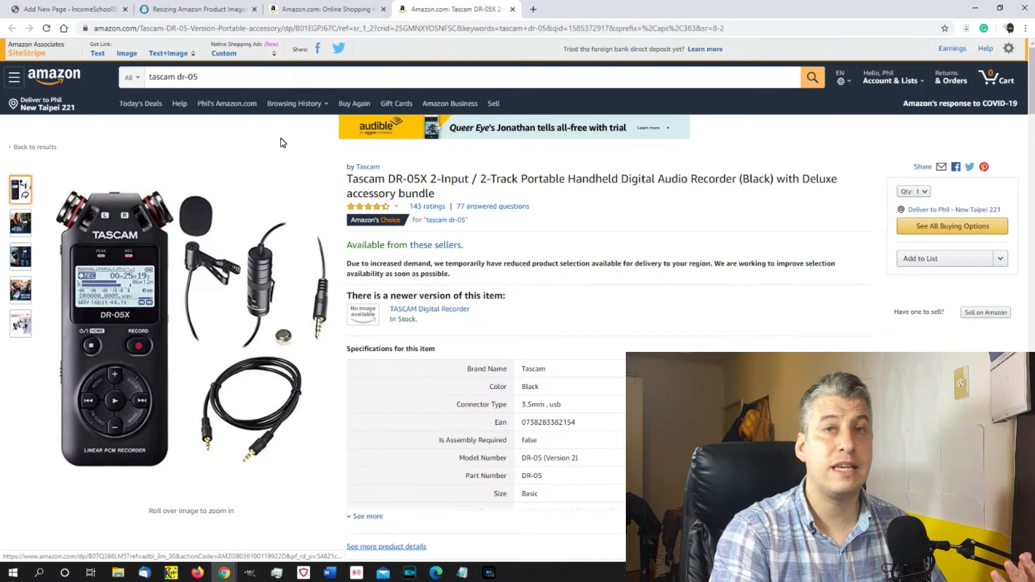
Generate the SiteStripe image-link code for the Tascam DR-05X at Large size
click(135, 58)
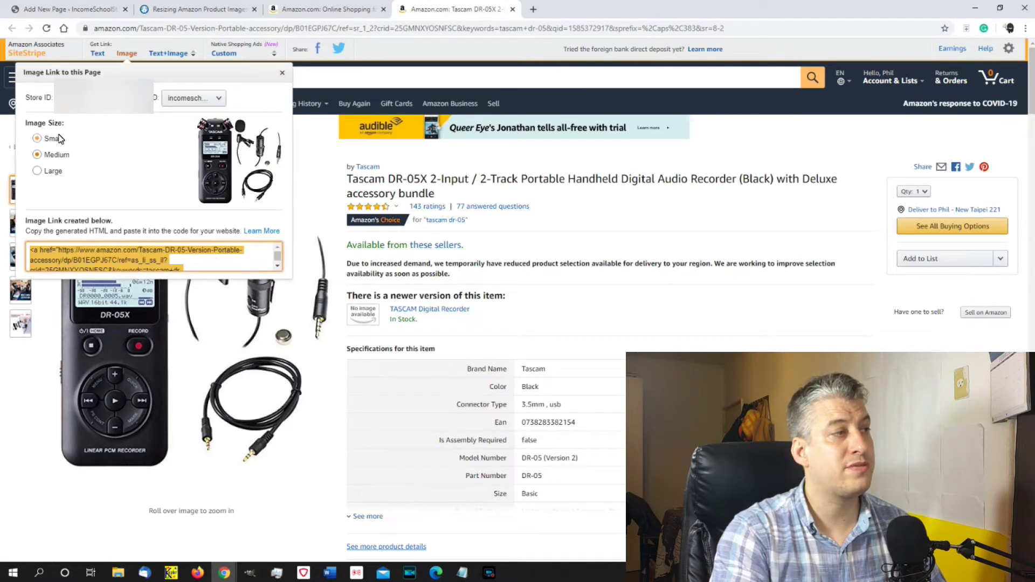
click(53, 172)
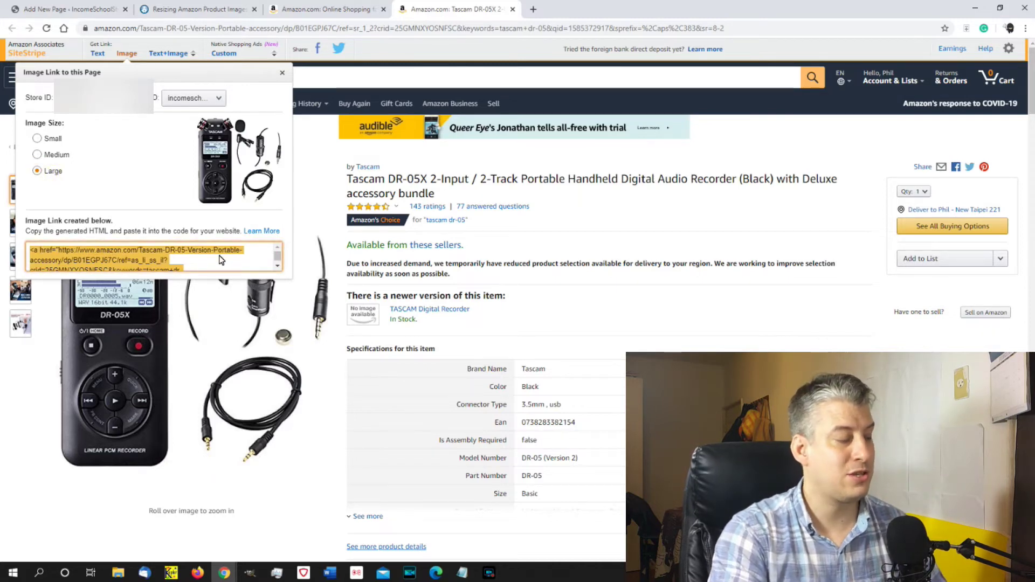
Paste the Amazon image-link code into a new Custom HTML block below the first paragraph
click(77, 9)
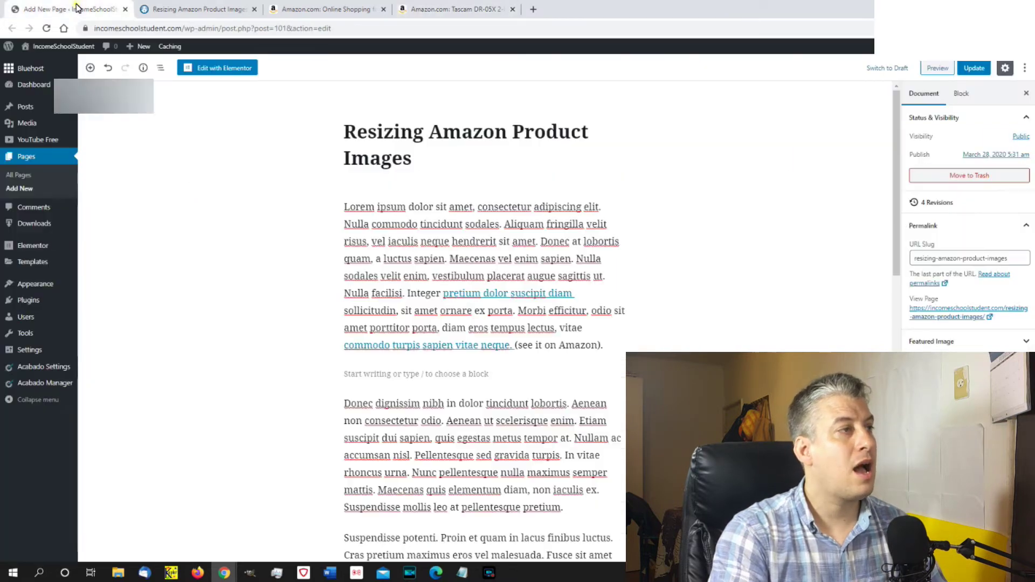
scroll(537, 309, down, 2)
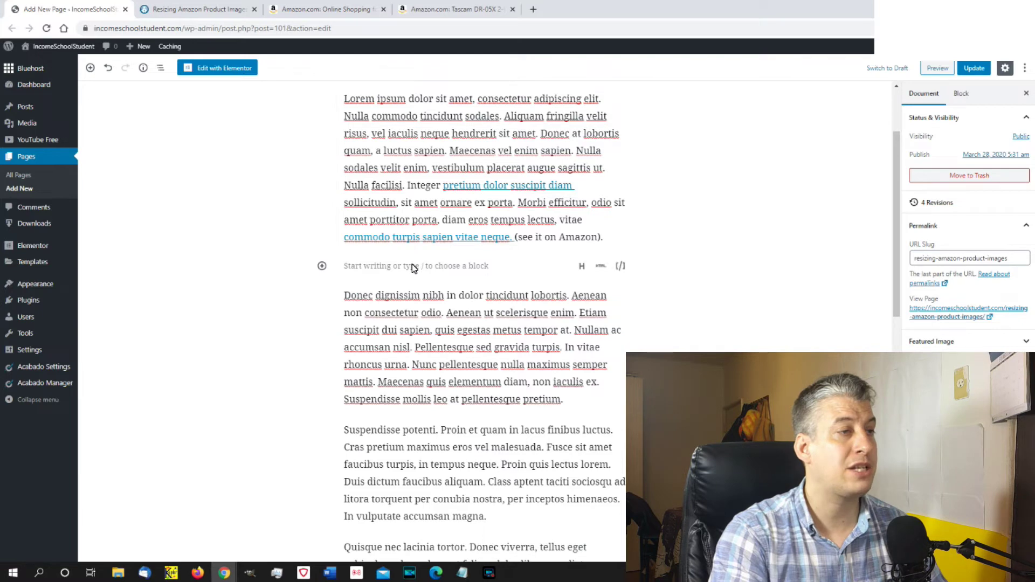
click(322, 266)
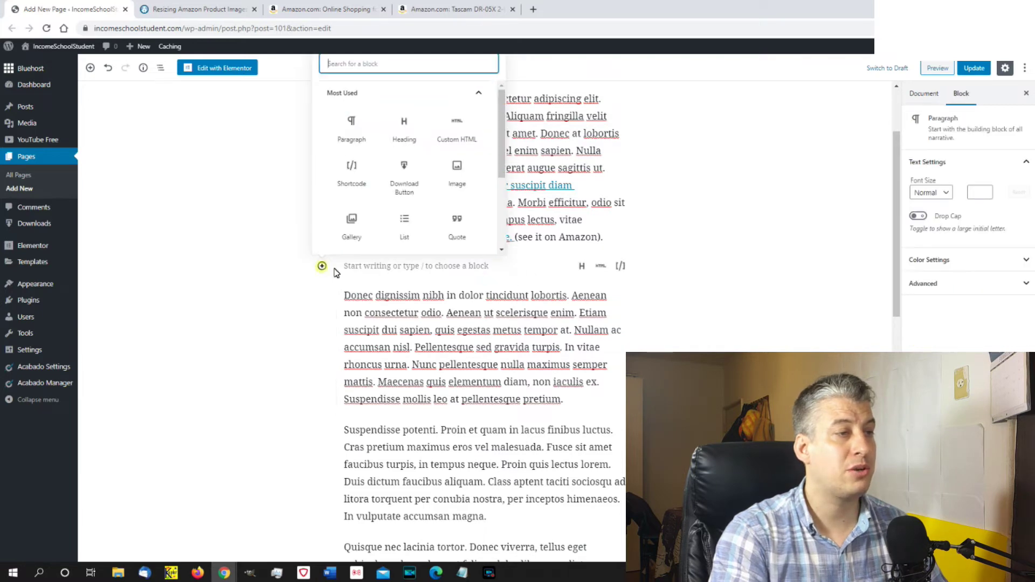
click(463, 135)
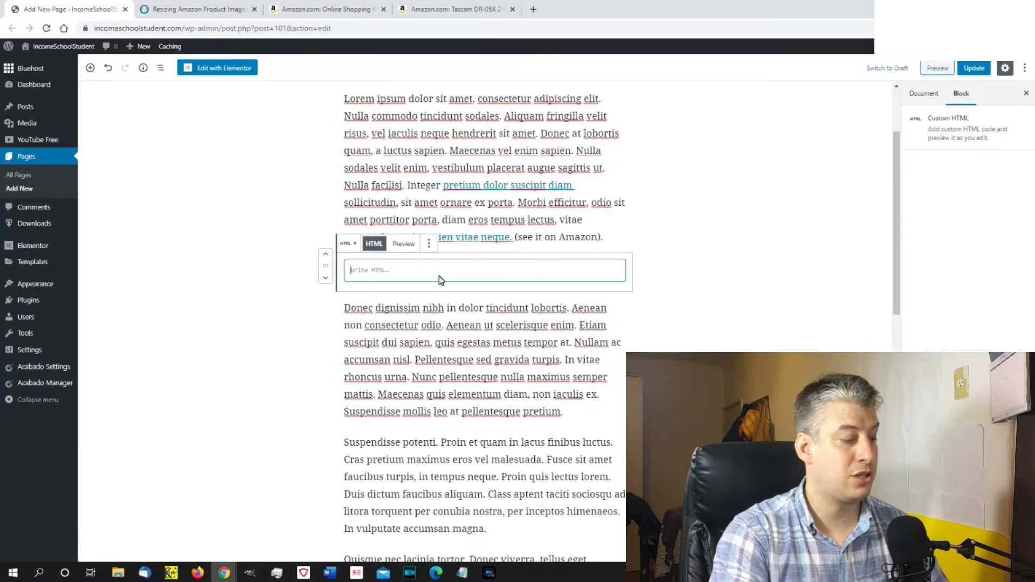
key(ctrl+v)
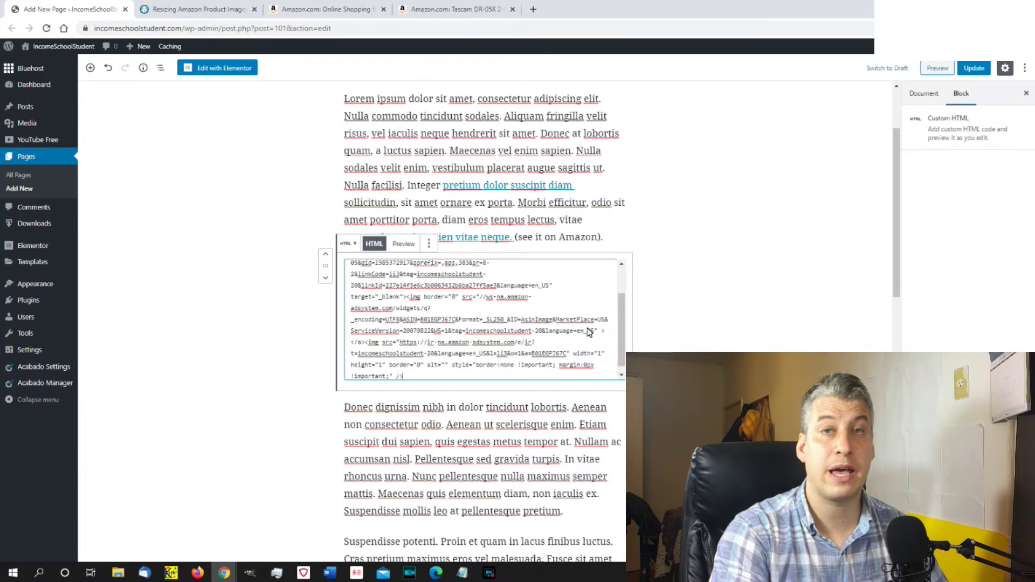
click(724, 268)
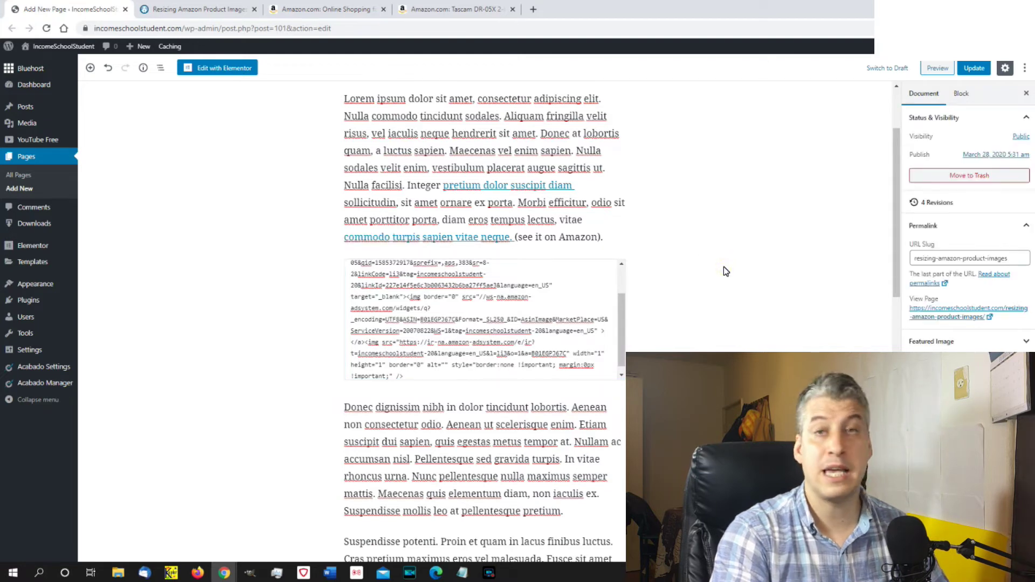
Close SiteStripe's Image generator and bring up the Text+Image link code for the Tascam DR-05X
click(457, 11)
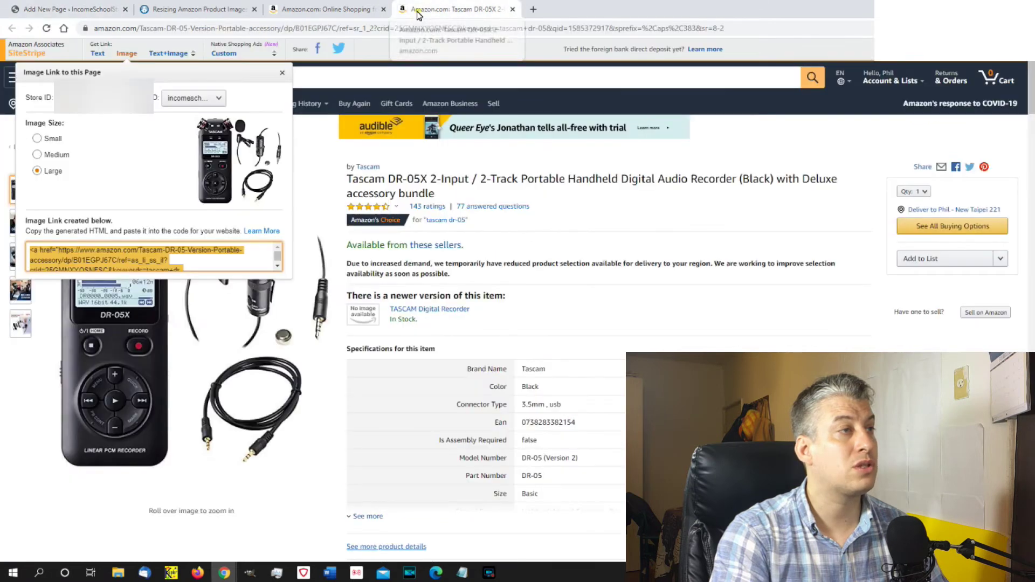
click(281, 75)
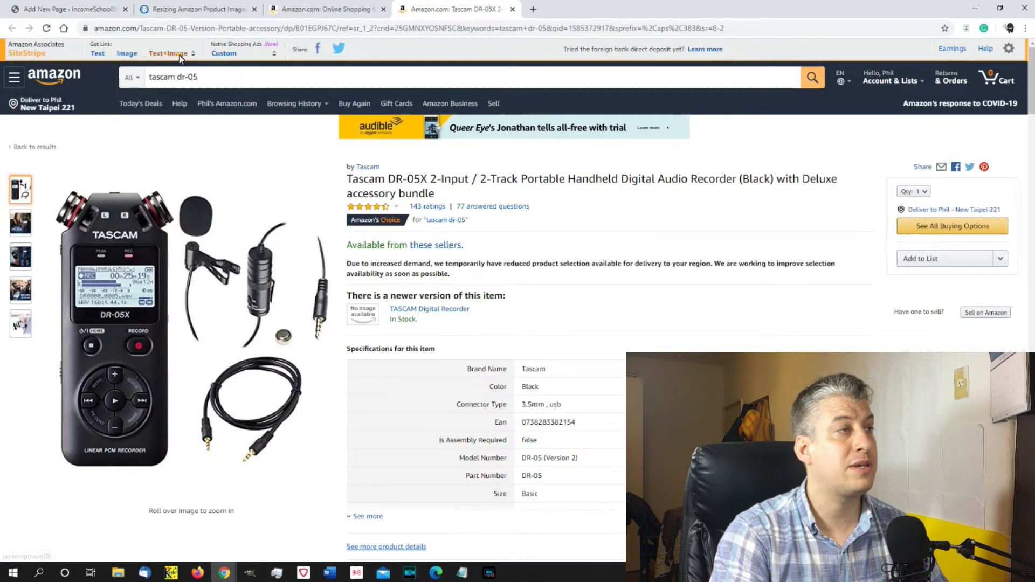
click(168, 52)
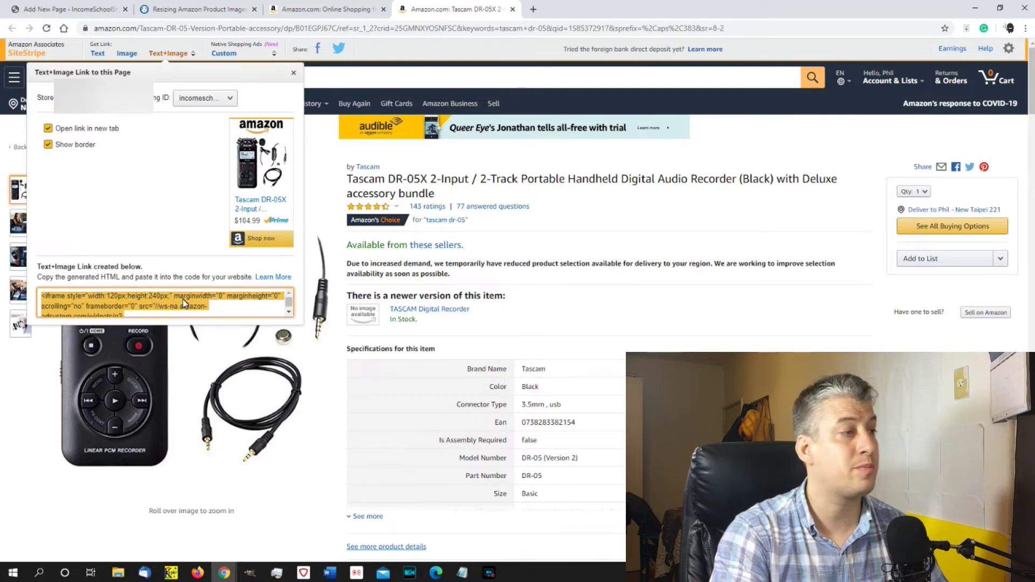
Paste the Text+Image iframe code into a Custom HTML block after the Donec paragraph, adding an empty paragraph above
click(205, 308)
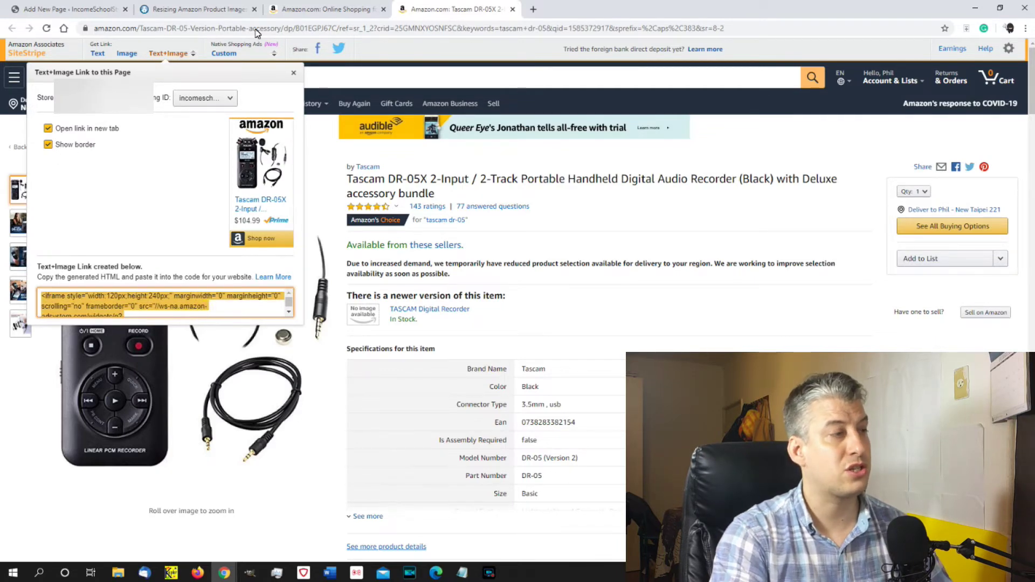
click(76, 9)
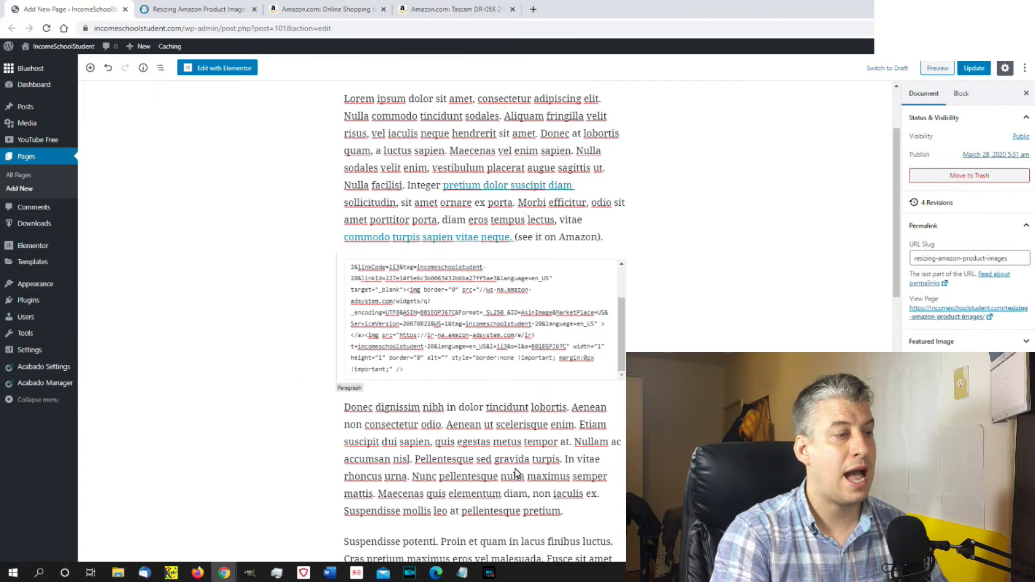
click(583, 515)
scroll(588, 474, down, 3)
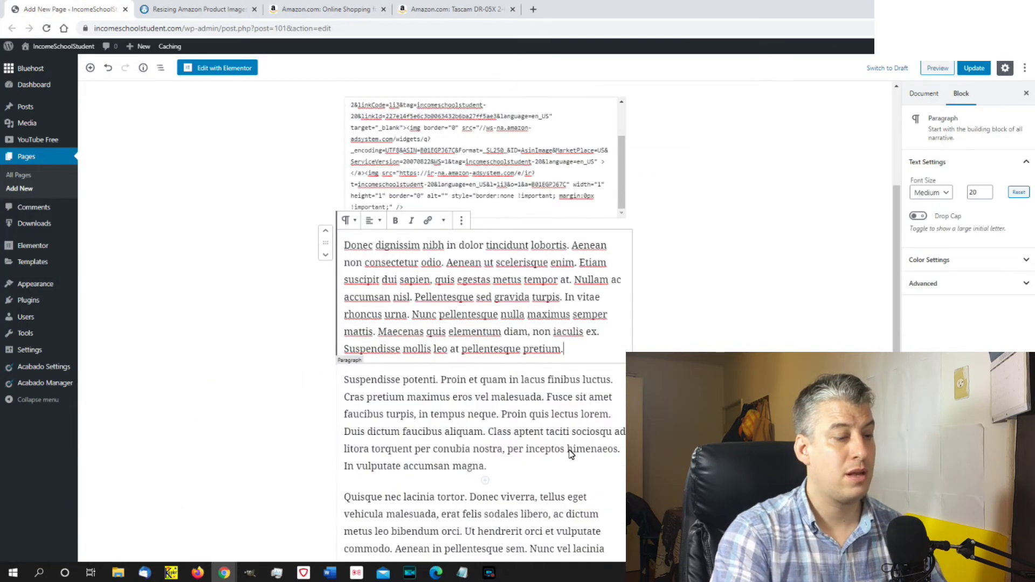
key(Return)
click(587, 351)
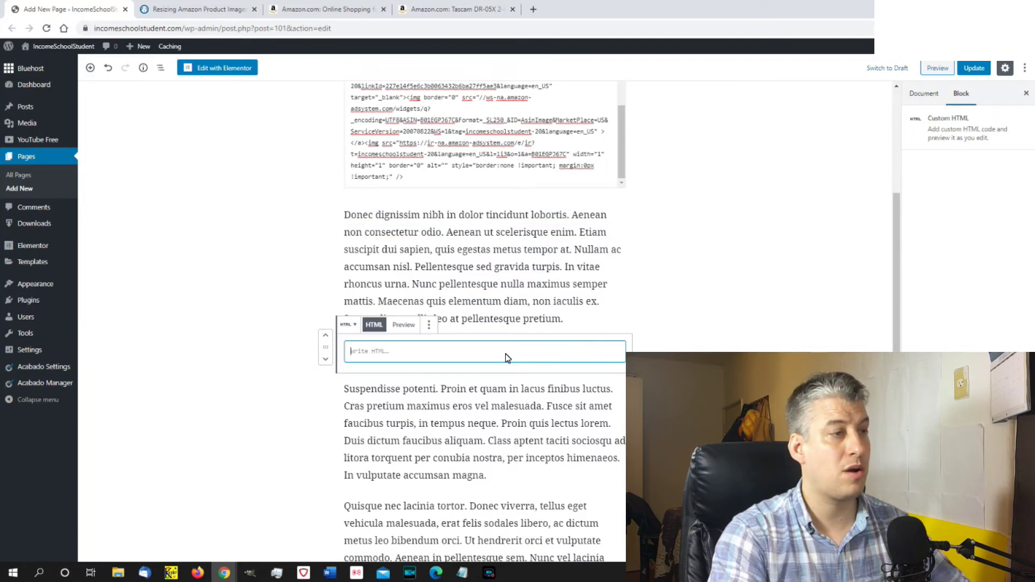
text(<iframe style="width:120px;height:240px;" marginwidth="0" marginheight="0" scrolling="no" frameborder="0" src="//ws-na.amazon-adsystem.com/widgets/q?ServiceVersion=20070822&OneJS=1&Operation=GetAdHtml&MarketPlace=US&source=ss&ref=as_ss_li_til&ad_type=product_link&tracking_id=incomeschoolstudent-20&language=en_US&marketplace=amazon&region=US&placement=B01EGPJ67C&asins=B01EGPJ67C&linkId=3793f3e7be77446d63c7d8cbee4e8abe&show_border=true&link_opens_in_new_window=true"></iframe>)
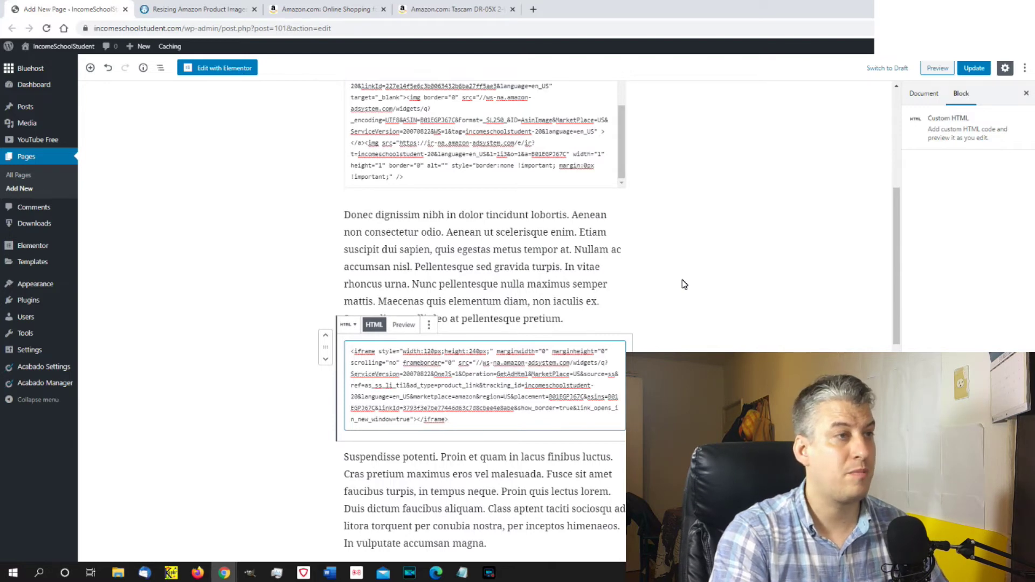
scroll(687, 297, up, 2)
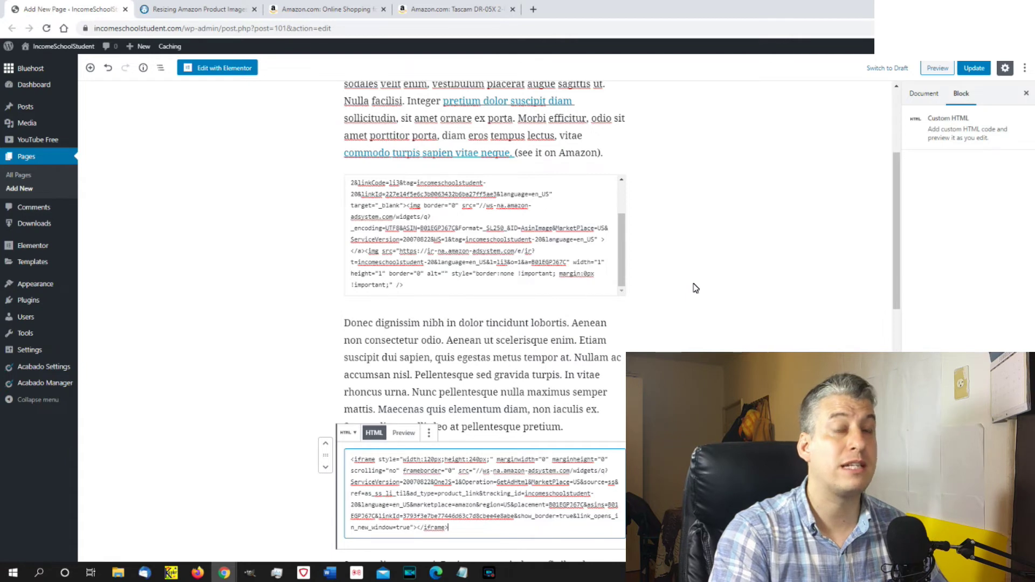
key(ctrl+alt+t)
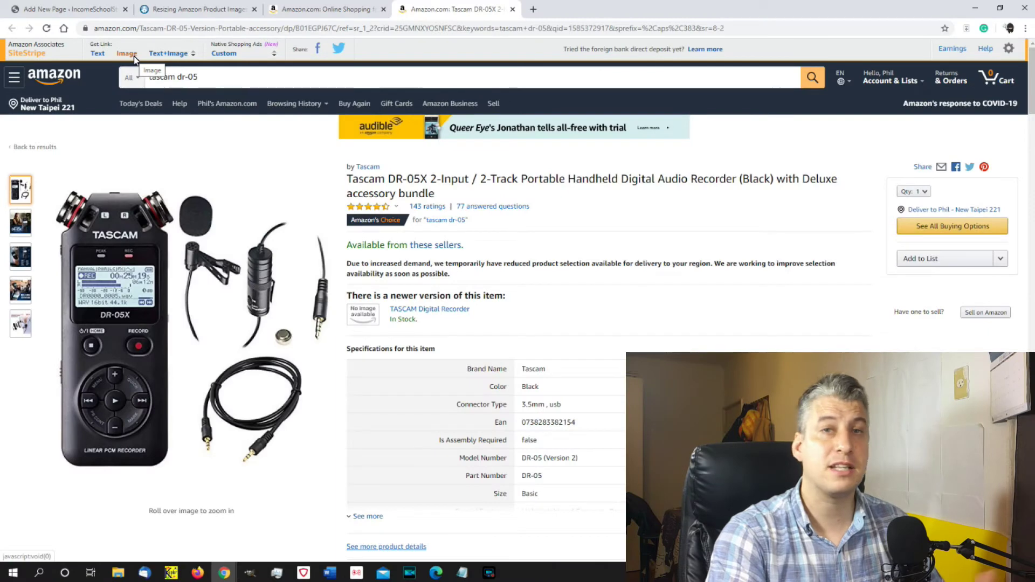
Select the Tascam DR-05X's Large-size image-link code in SiteStripe for copying
click(134, 58)
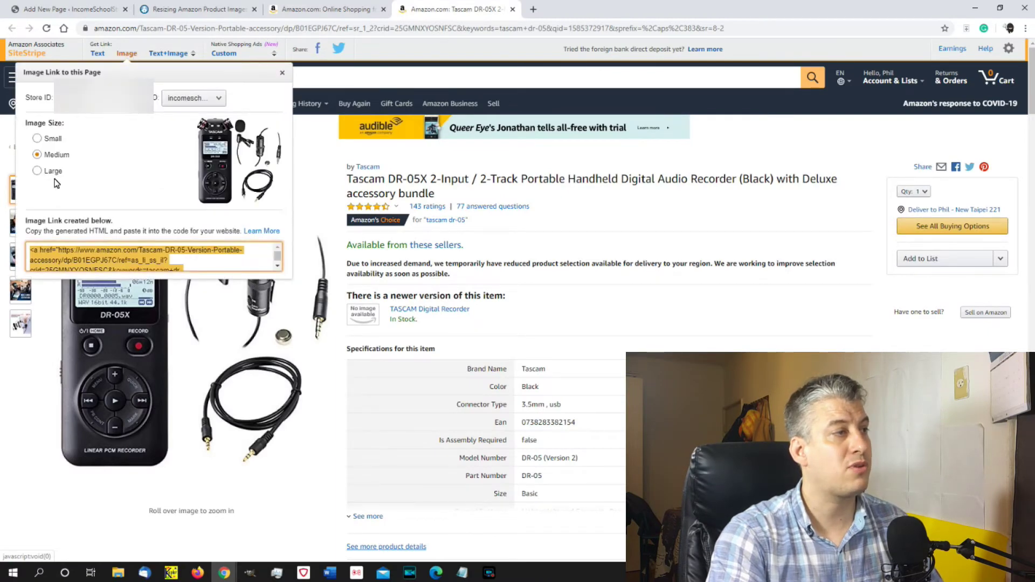
click(49, 174)
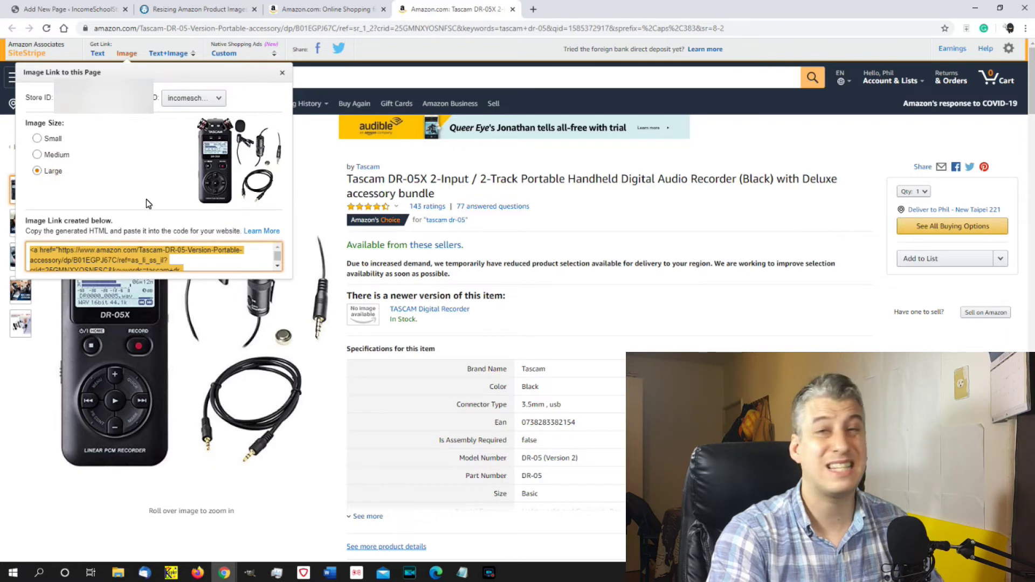
click(186, 264)
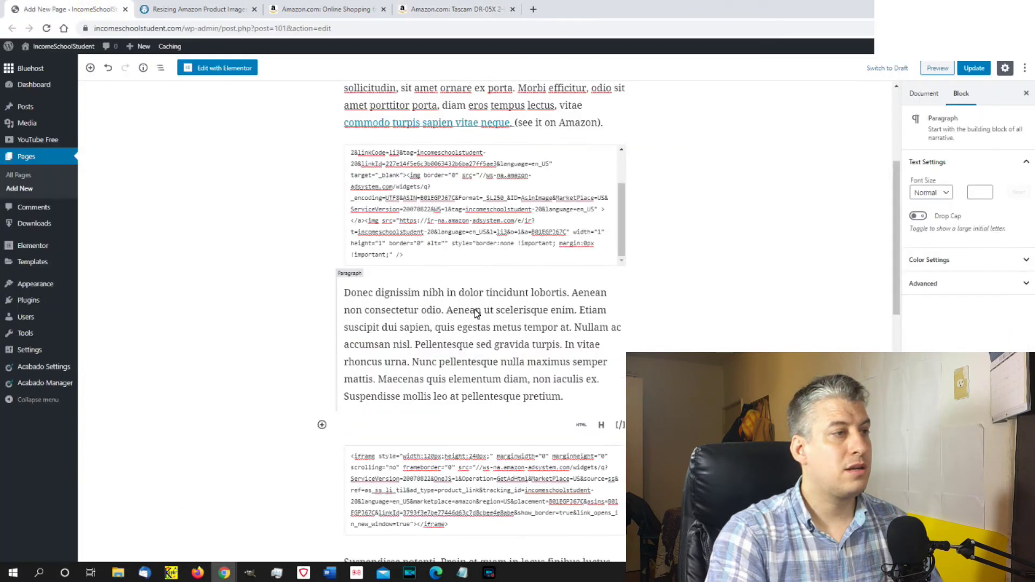
Paste the Tascam image-link code between <center> and </center> tags in a new Custom HTML block
click(581, 426)
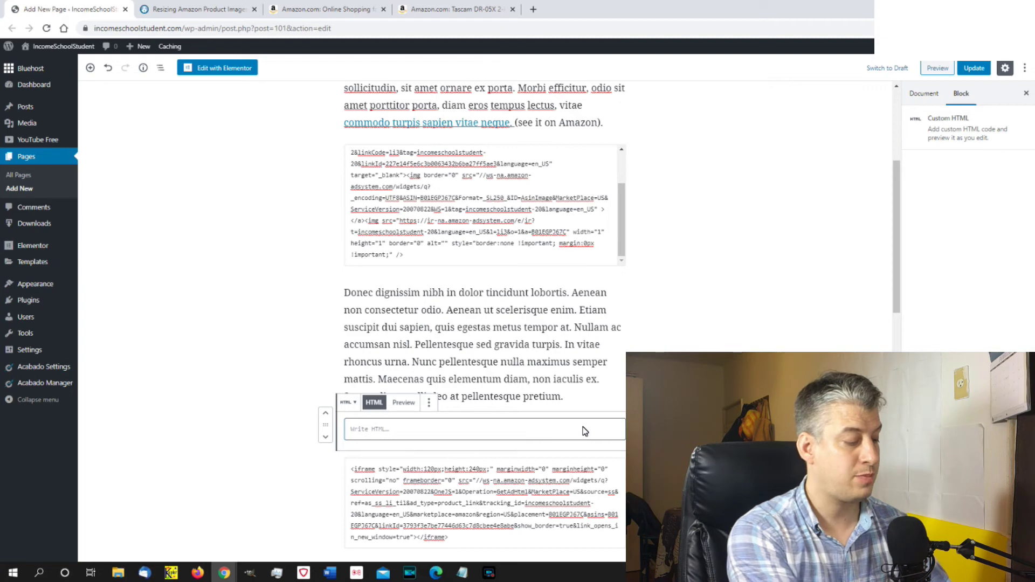
text(<center)
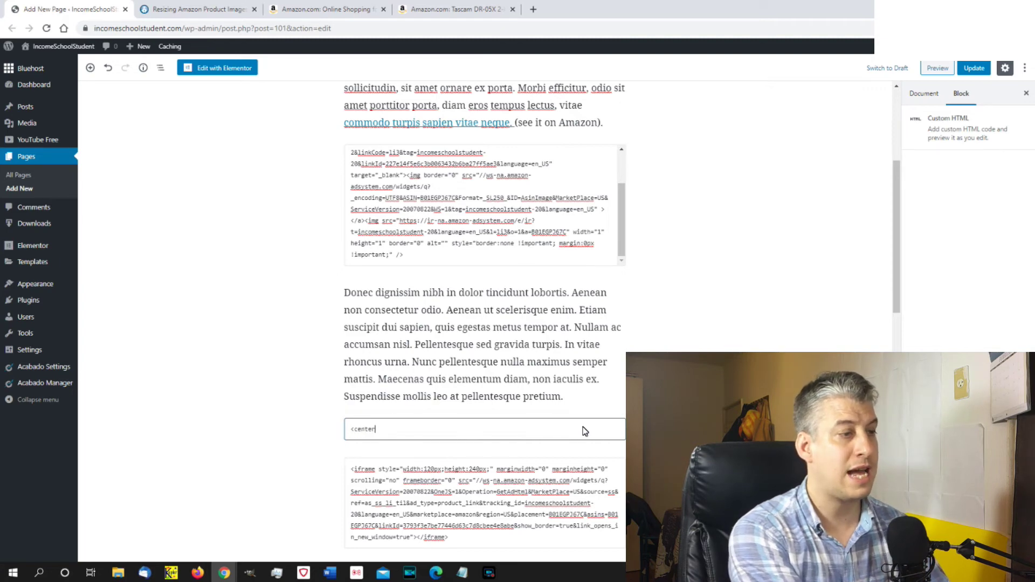
text(>)
key(Return)
key(Return)
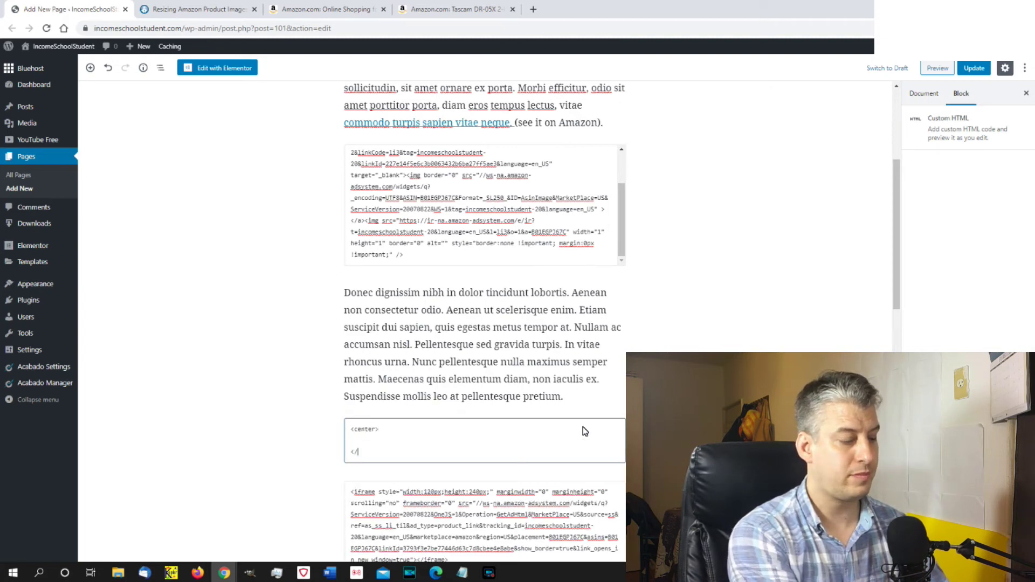
text(</center>)
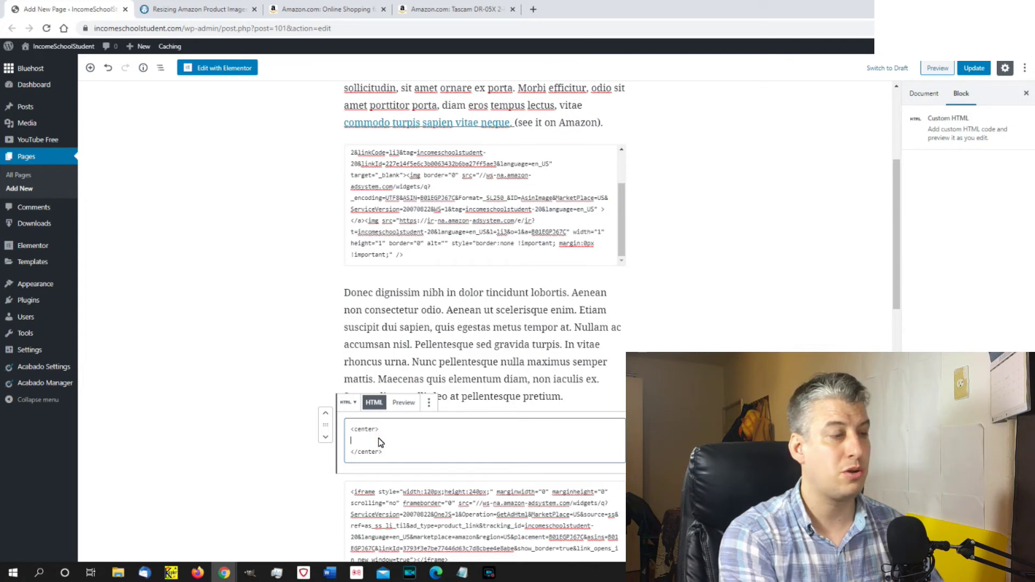
key(ctrl+v)
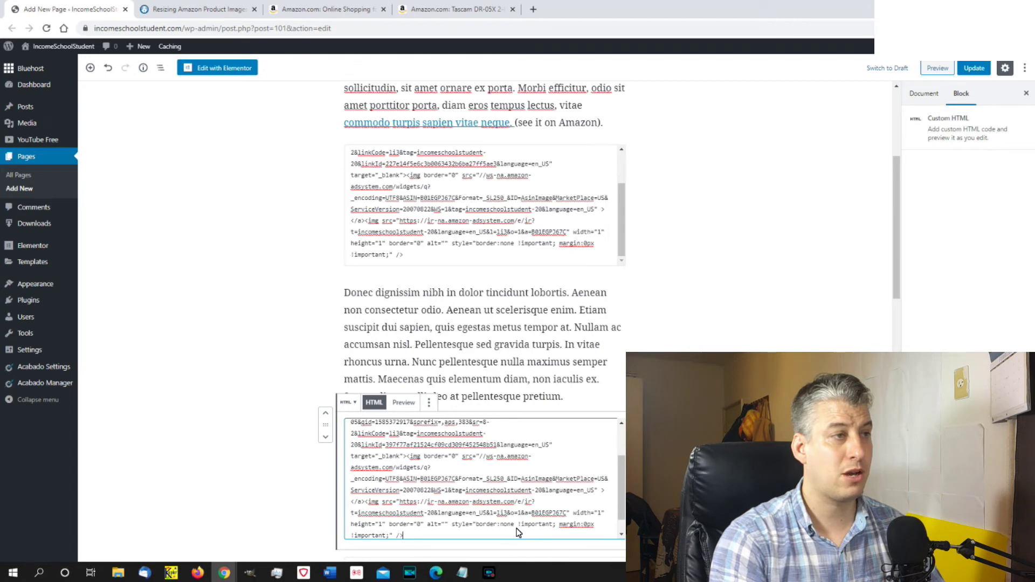
Replace the upper HTML block's code with the image-link code wrapped in <center> tags
drag(413, 246, 342, 135)
text(<cen)
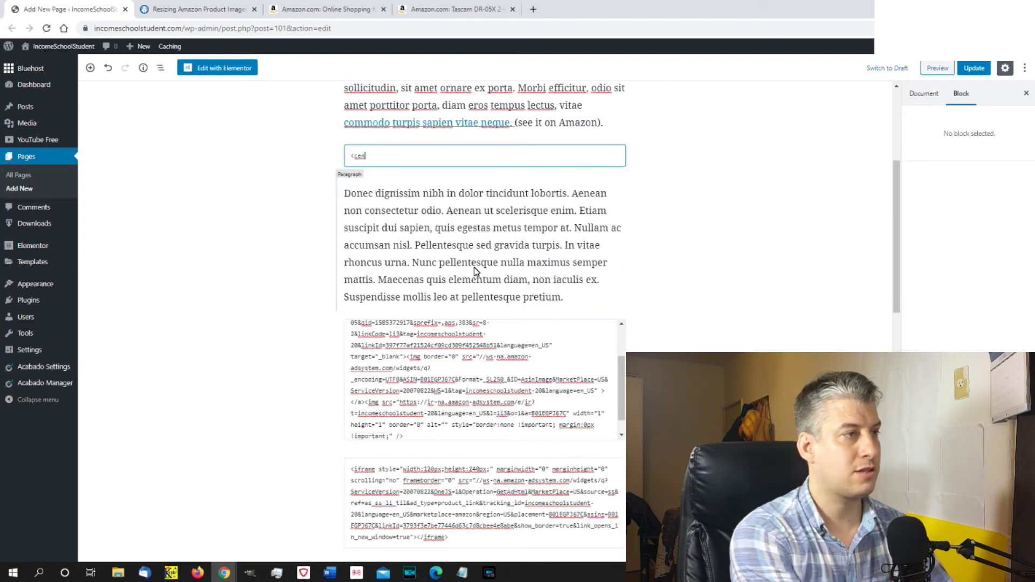
text(ter>)
key(Return)
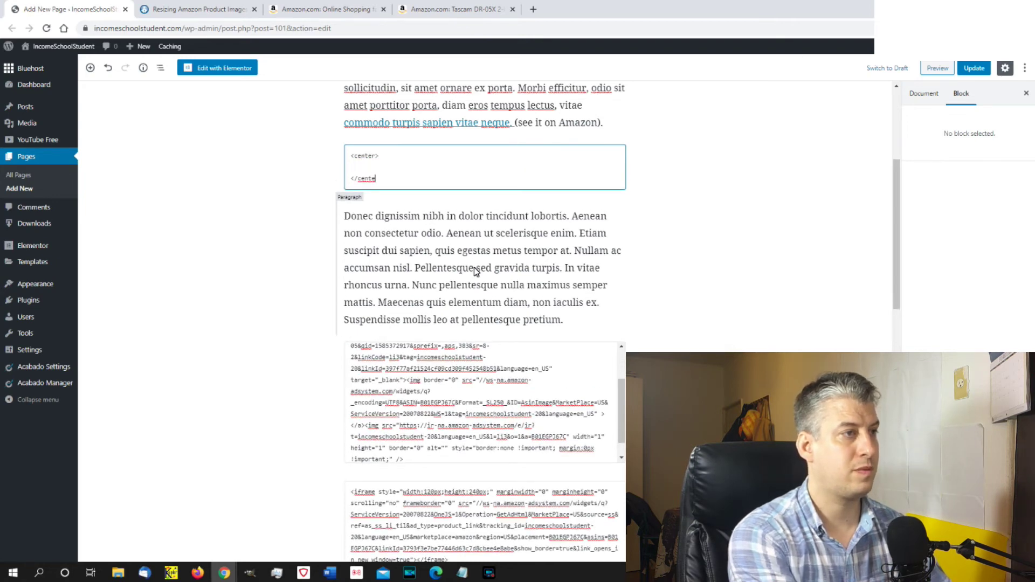
click(371, 168)
key(ctrl+v)
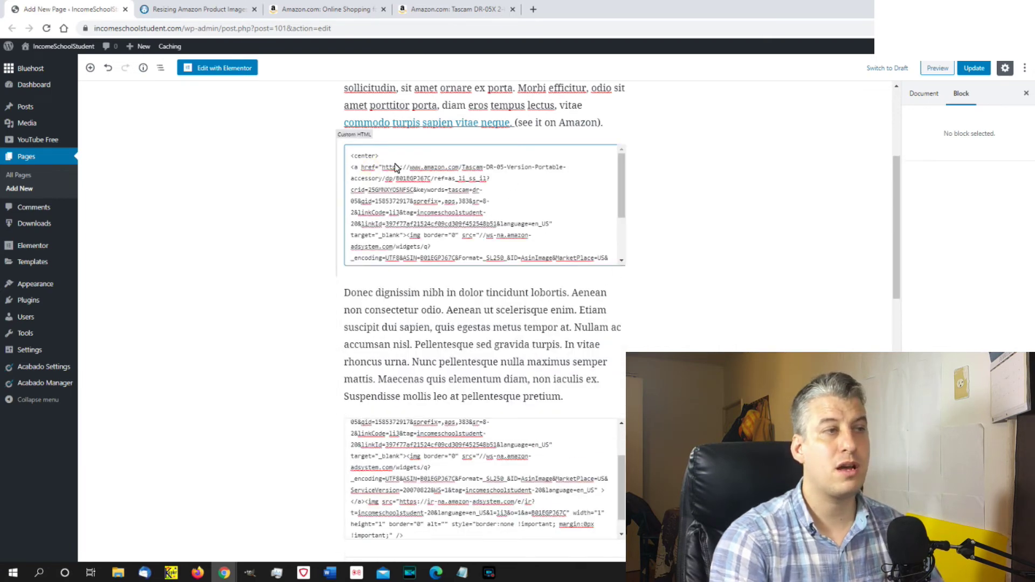
scroll(502, 377, down, 1)
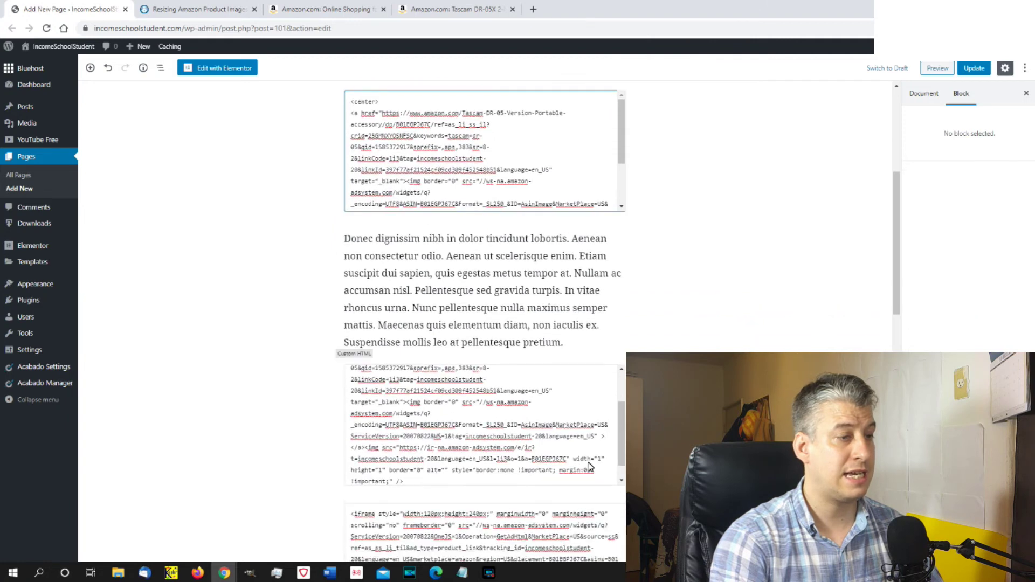
click(621, 434)
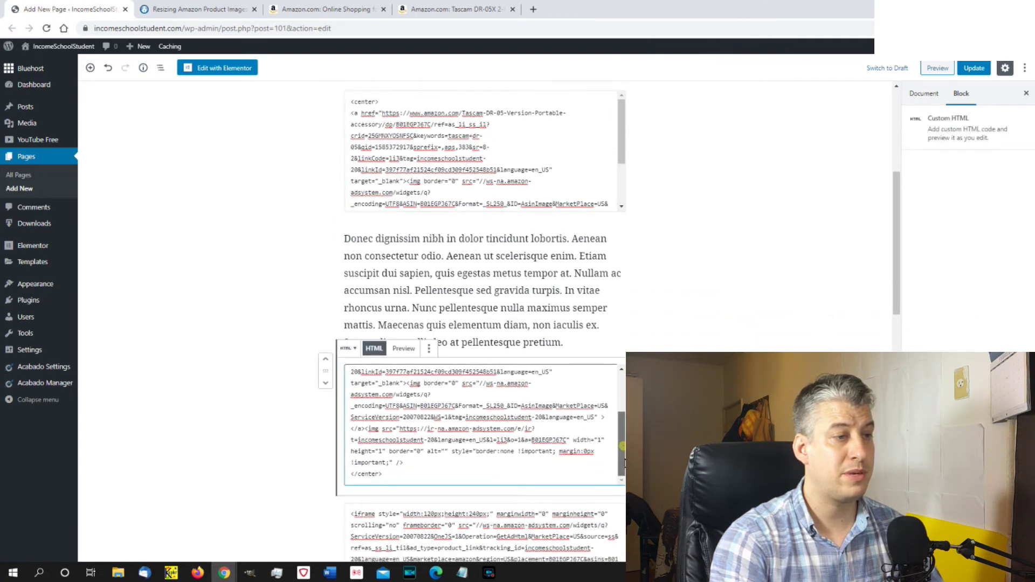
scroll(619, 433, up, 2)
Change the second Tascam image code from _SL250 to _SL480 and update the page
scroll(619, 418, up, 1)
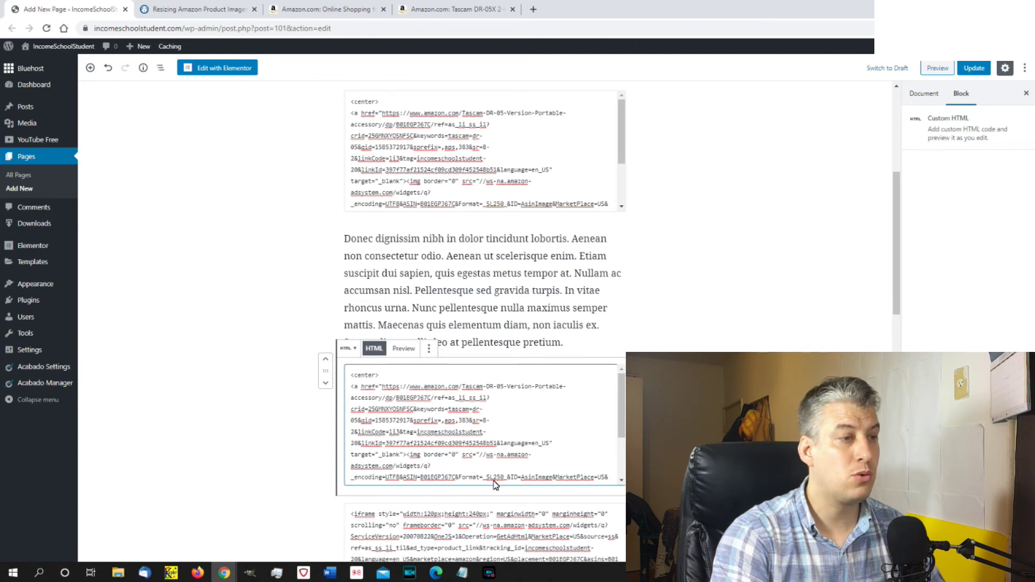
drag(495, 480, 499, 449)
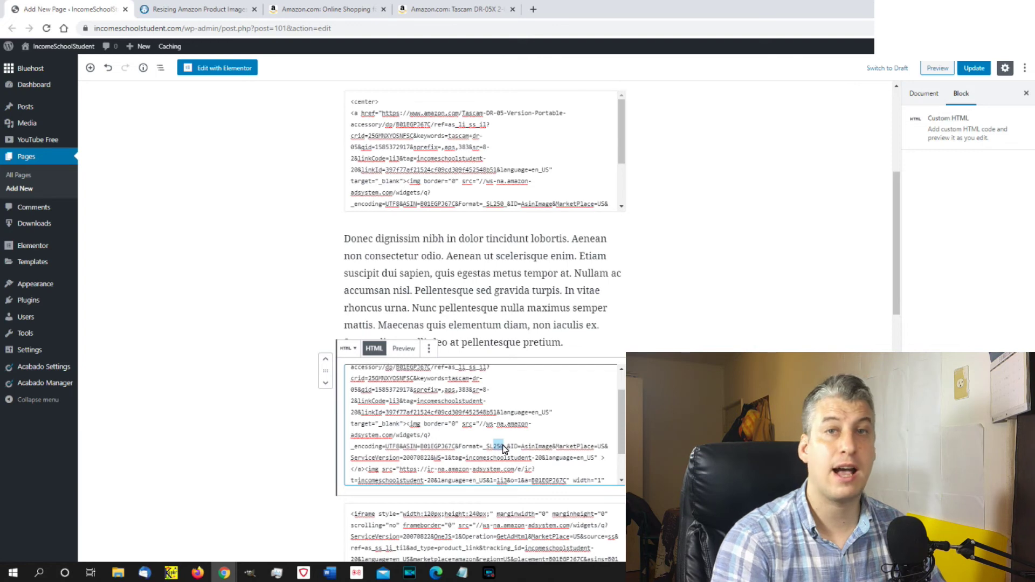
text(480)
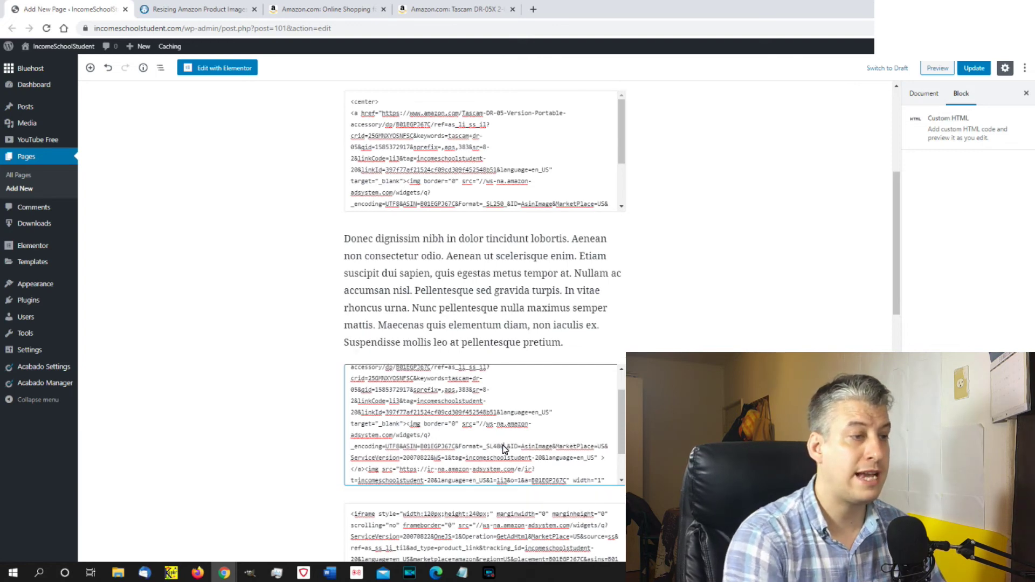
click(701, 448)
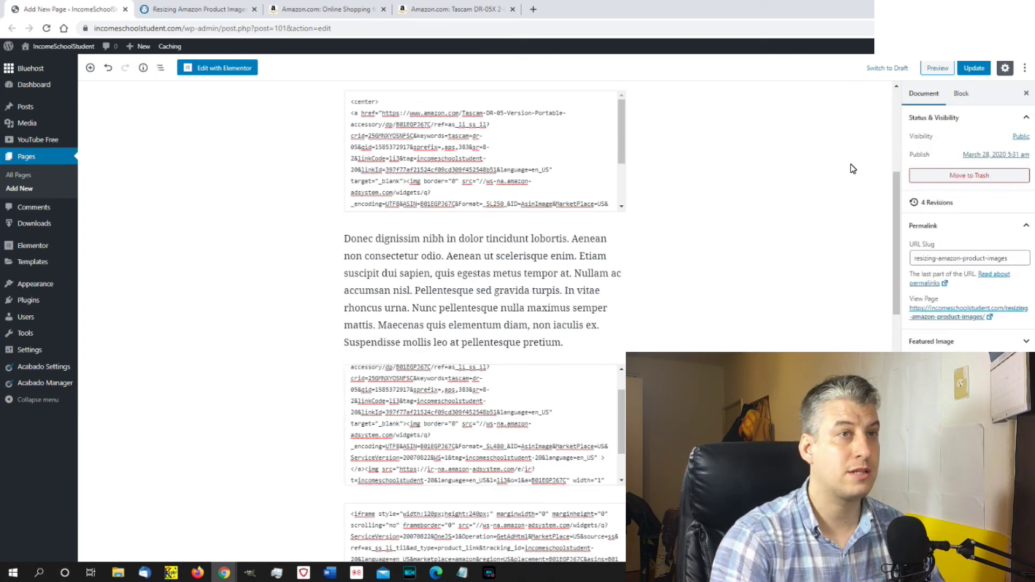
click(968, 71)
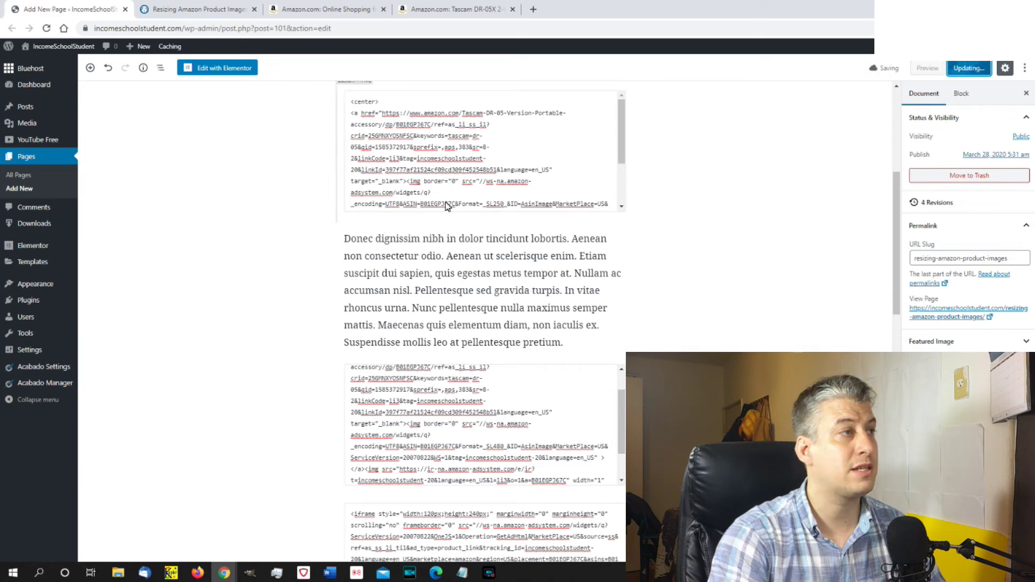
Reload the live 'Resizing Amazon Product Images' page and scroll down to the enlarged Tascam image
click(209, 13)
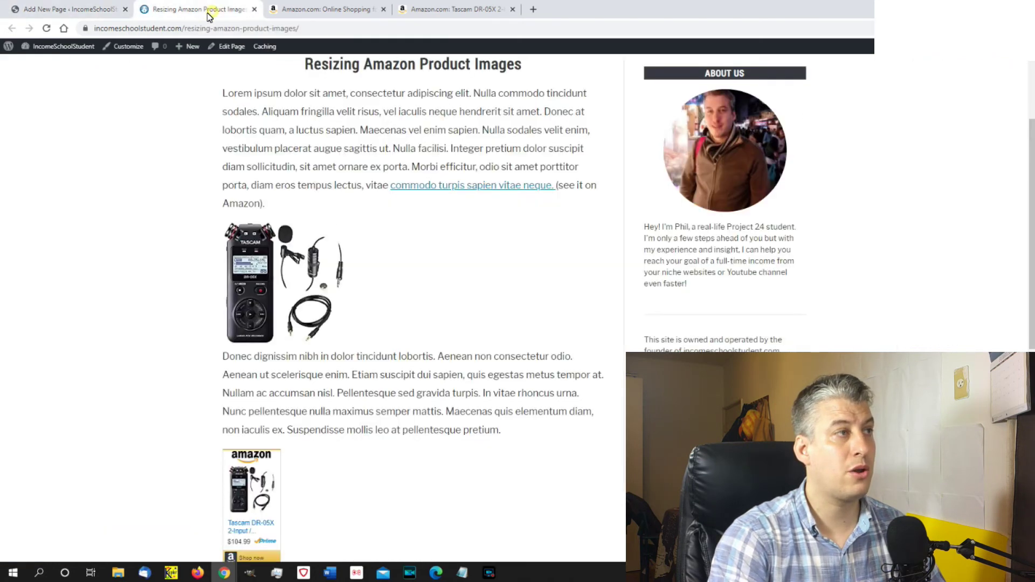
click(46, 30)
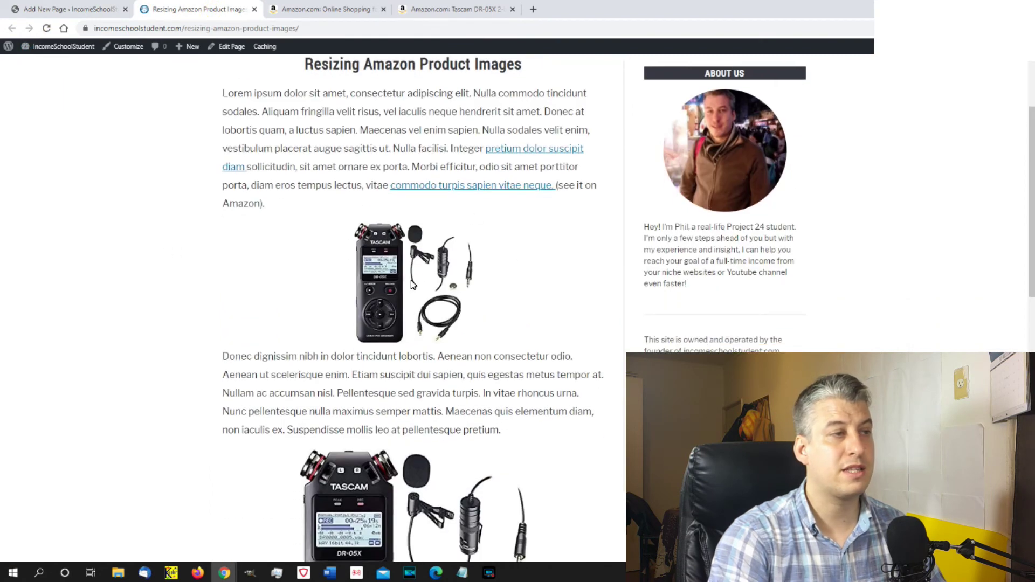
scroll(395, 277, down, 1)
scroll(416, 301, down, 2)
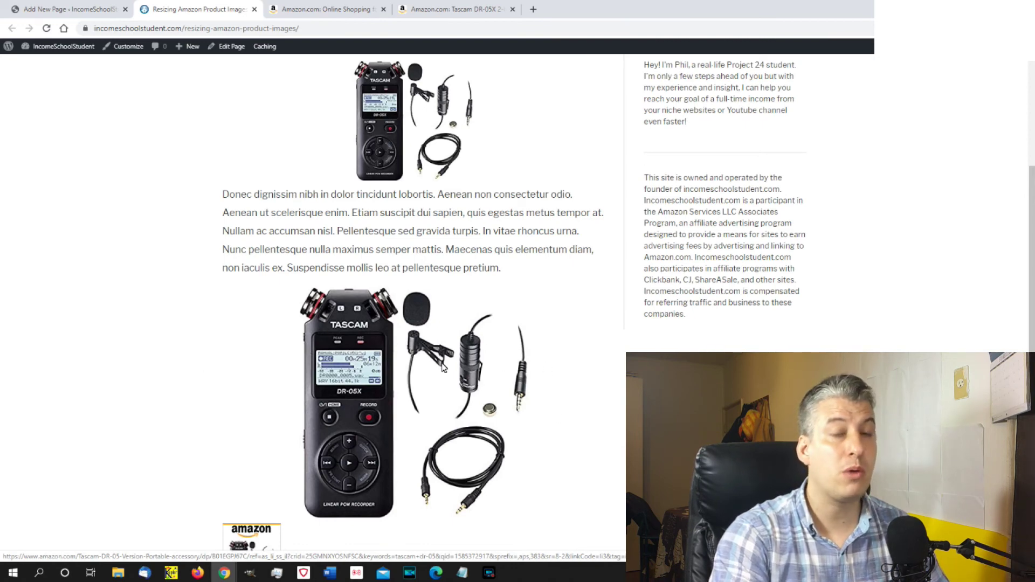
scroll(452, 361, down, 2)
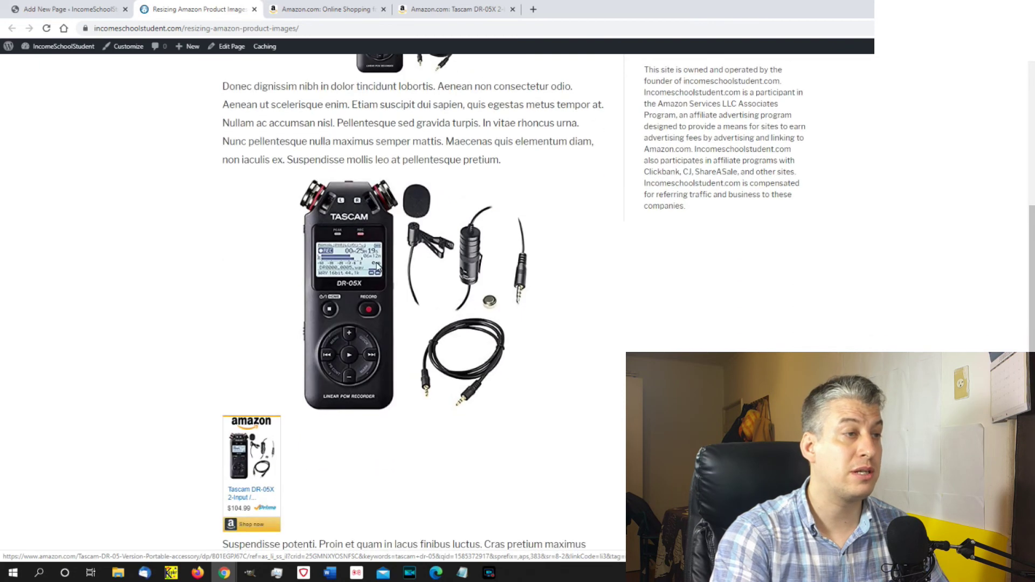
Open the enlarged image's Amazon product link in a new tab, view it, then return
right_click(381, 291)
click(412, 301)
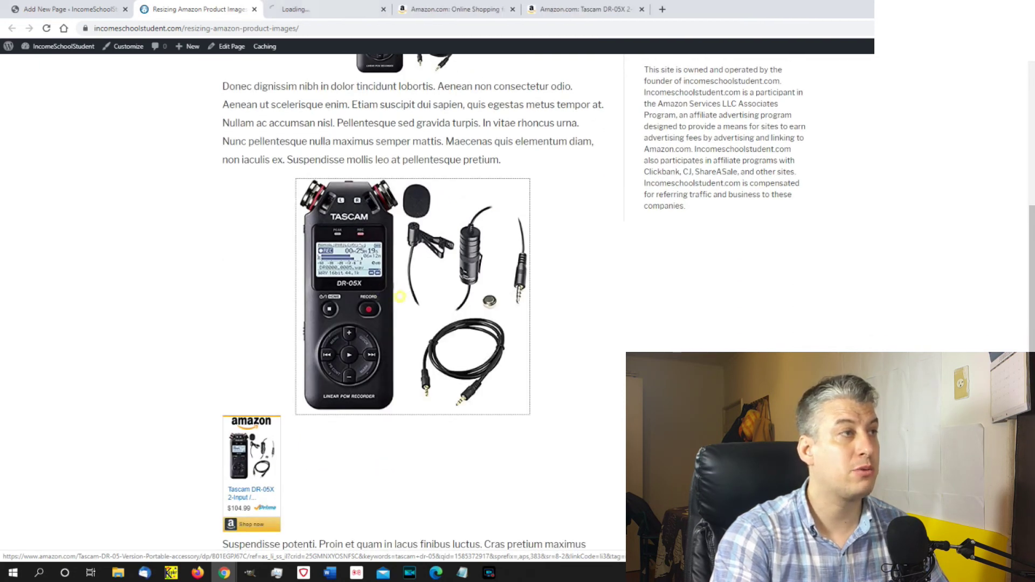
click(316, 11)
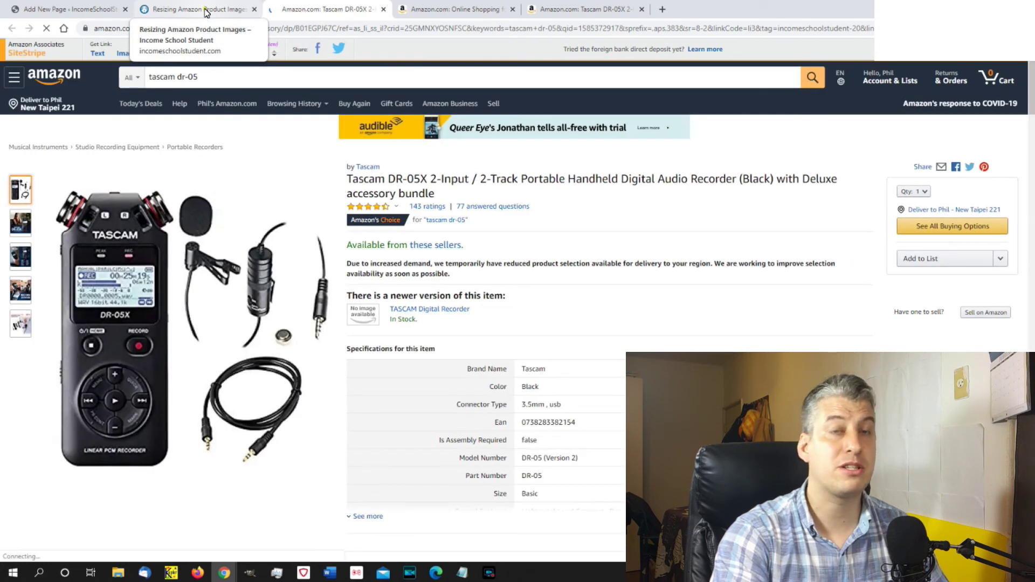
click(206, 10)
click(424, 425)
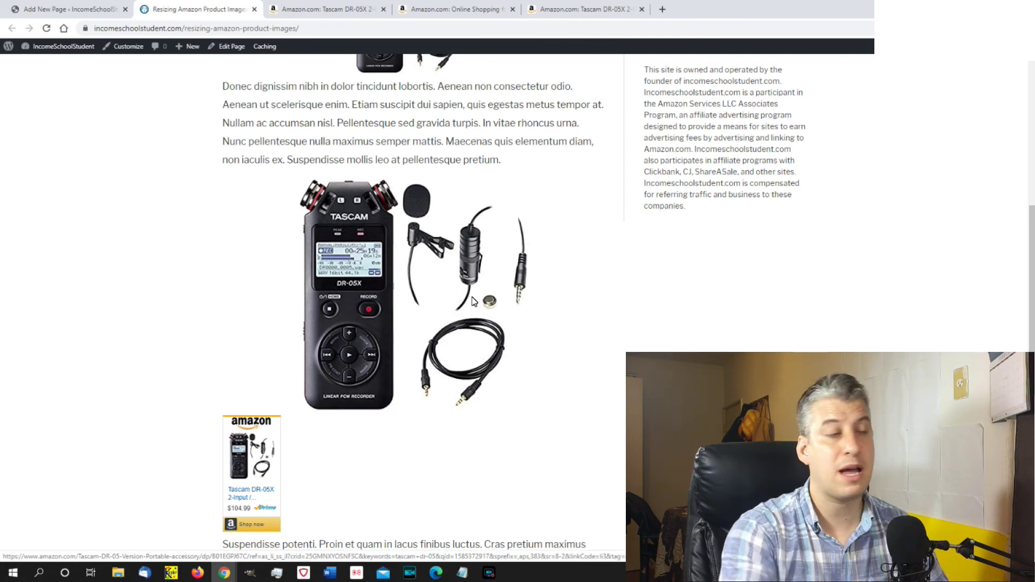
click(474, 303)
scroll(612, 379, up, 6)
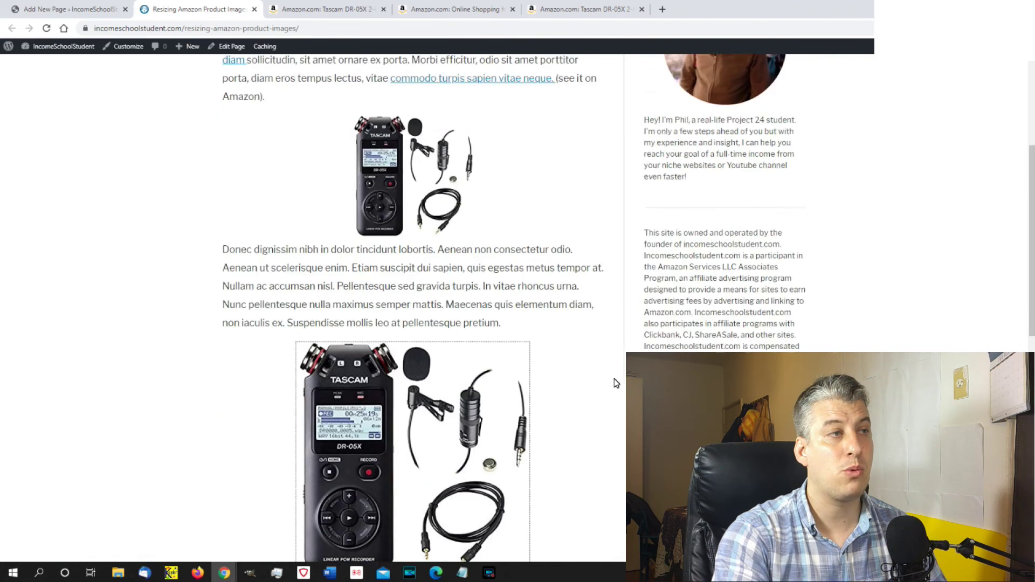